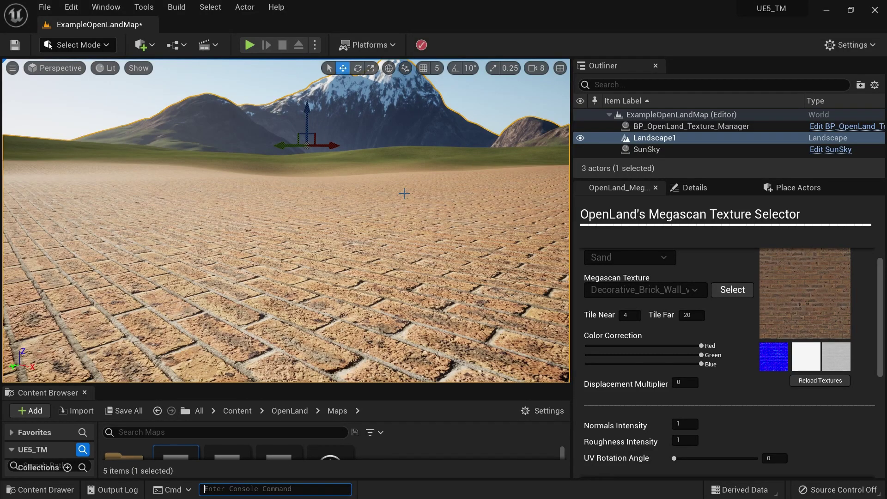
- Set the brick texture's Normals Intensity to 3 and preview the landscape in play mode
{"action": "scroll", "coordinate": [608, 418], "scroll_direction": "down", "scroll_amount": 1}
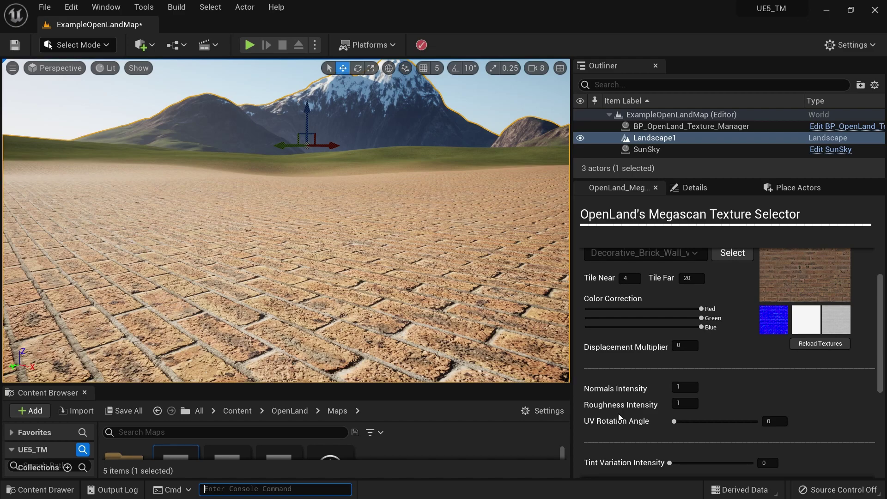
{"action": "right_click_drag", "start_coordinate": [351, 291], "coordinate": [318, 310]}
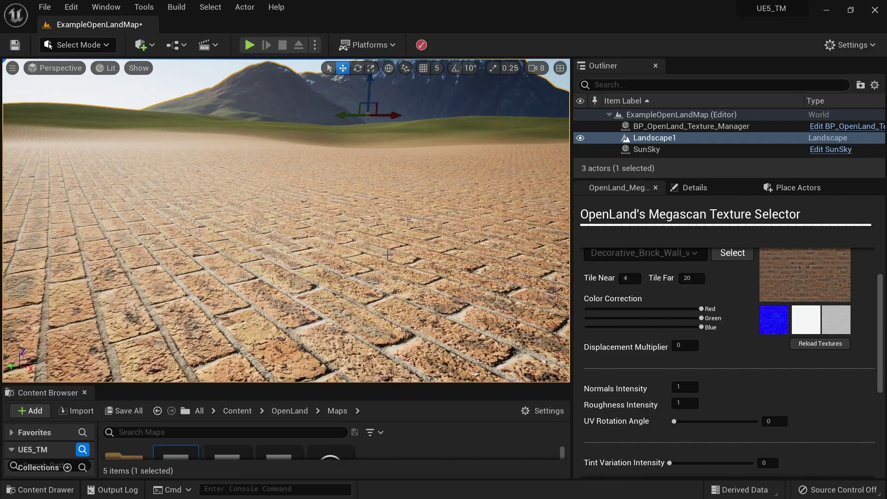
{"action": "left_click", "coordinate": [686, 389]}
{"action": "type", "text": "3"}
{"action": "right_click_drag", "start_coordinate": [320, 288], "coordinate": [245, 288]}
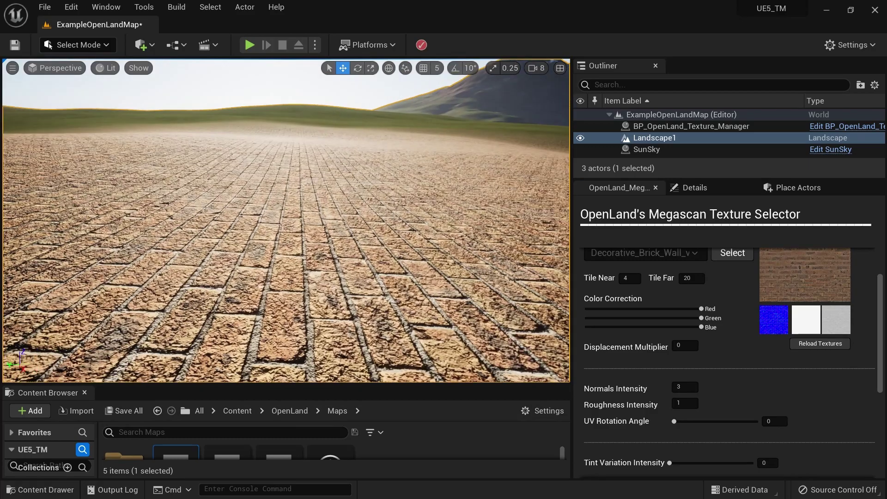
{"action": "key", "text": "s"}
{"action": "key", "text": "w"}
{"action": "key", "text": "s"}
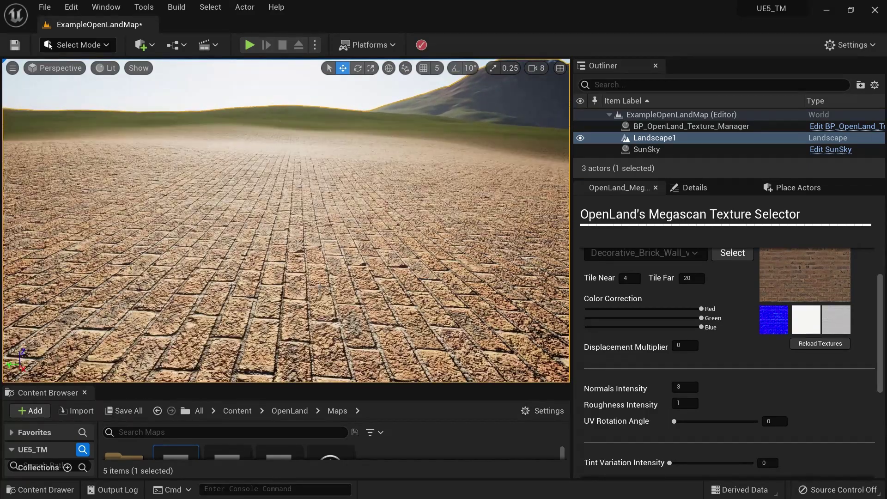
{"action": "key", "text": "alt+p"}
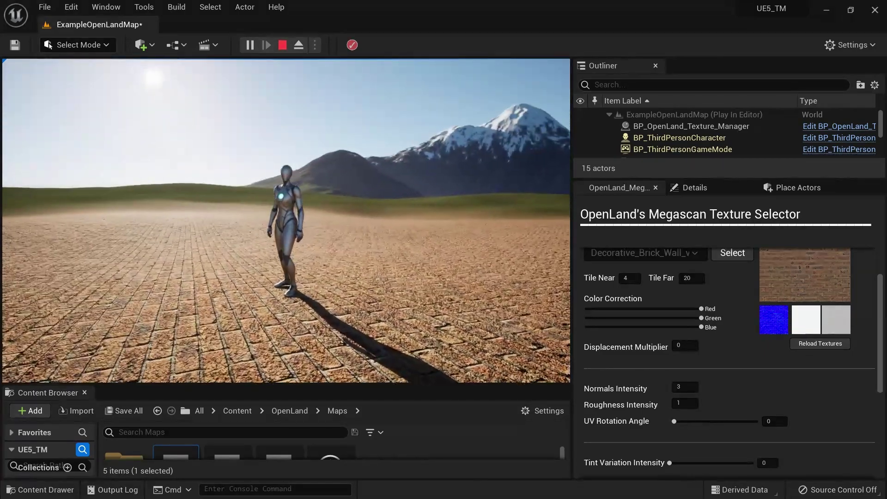
{"action": "key", "text": "Escape"}
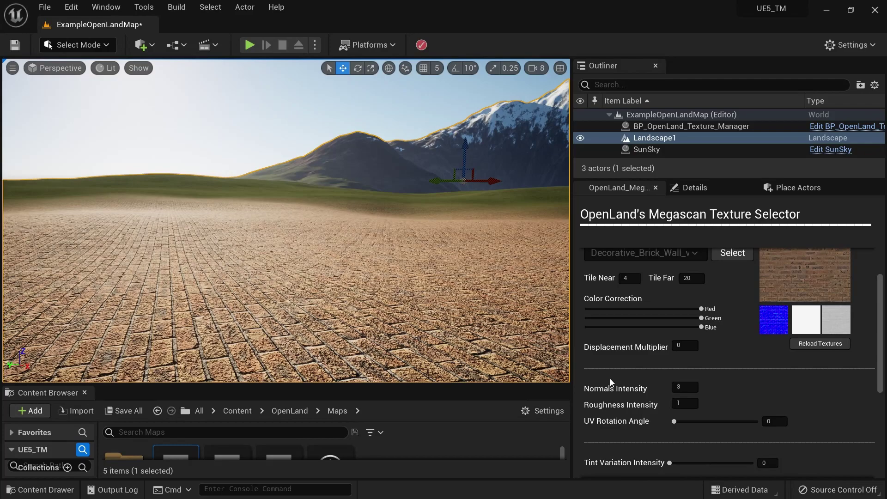
- Set Normals Intensity to 1, then try a Roughness Intensity of 2 and set it back to 1
{"action": "left_click", "coordinate": [684, 387]}
{"action": "type", "text": "1"}
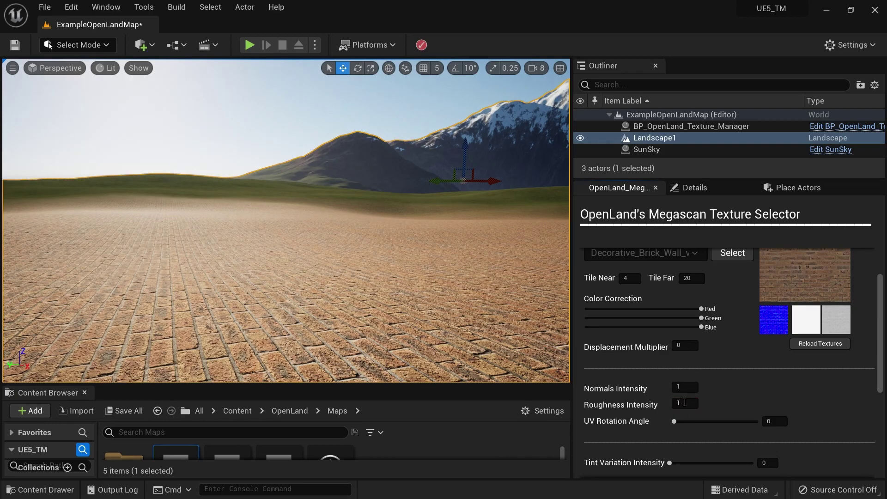
{"action": "type", "text": "2"}
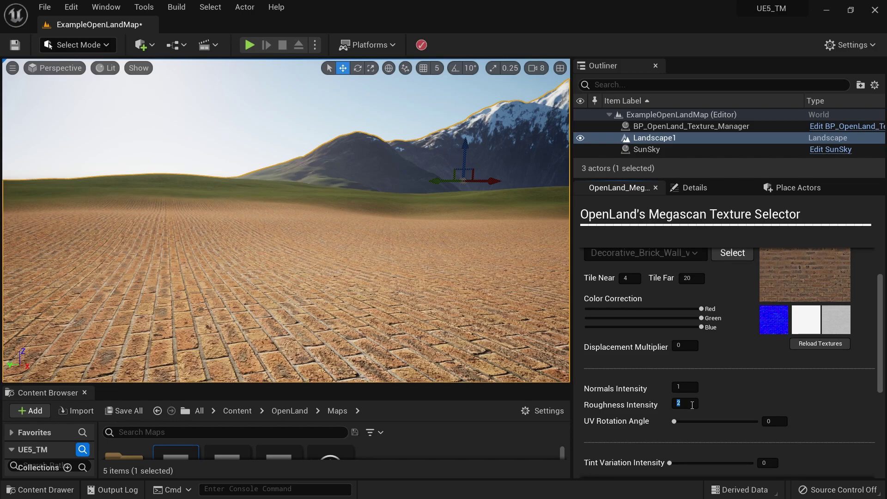
{"action": "type", "text": "1"}
{"action": "key", "text": "Return"}
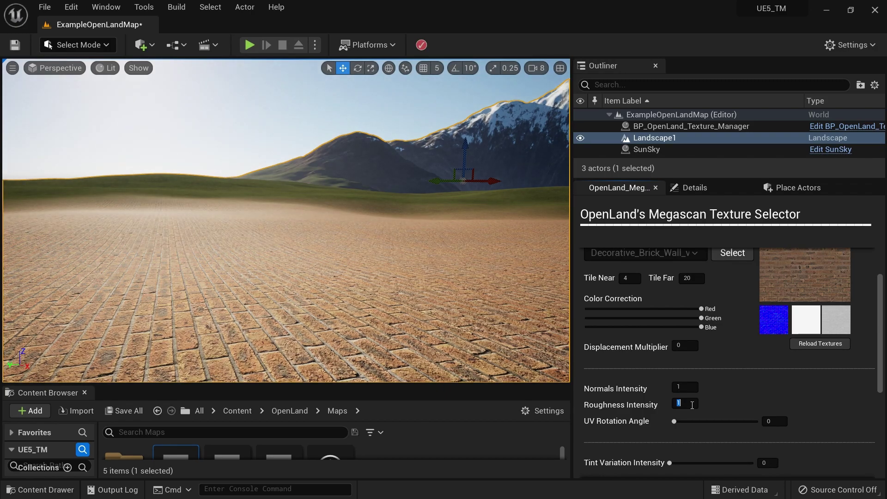
- Set the brick texture's Roughness Intensity to 0 and inspect the ground's reflections in the viewport and play mode
{"action": "type", "text": "0"}
{"action": "key", "text": "Return"}
{"action": "right_click_drag", "start_coordinate": [307, 279], "coordinate": [328, 286]}
{"action": "key", "text": "w"}
{"action": "key", "text": "s"}
{"action": "key", "text": "w"}
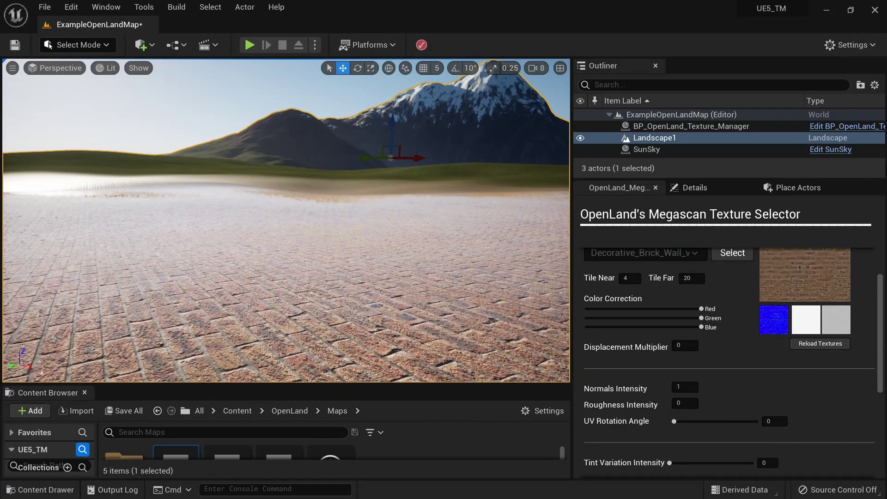
{"action": "right_click_drag", "start_coordinate": [265, 217], "coordinate": [311, 283]}
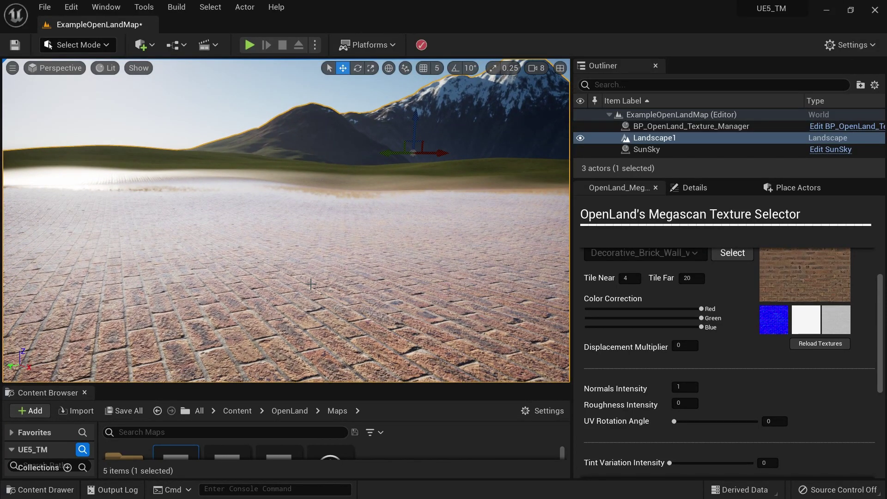
{"action": "key", "text": "alt+p"}
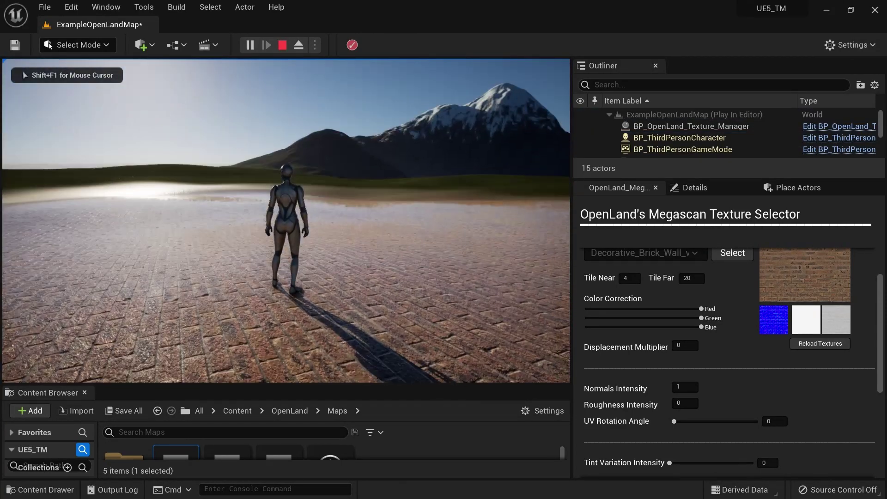
{"action": "key", "text": "Escape"}
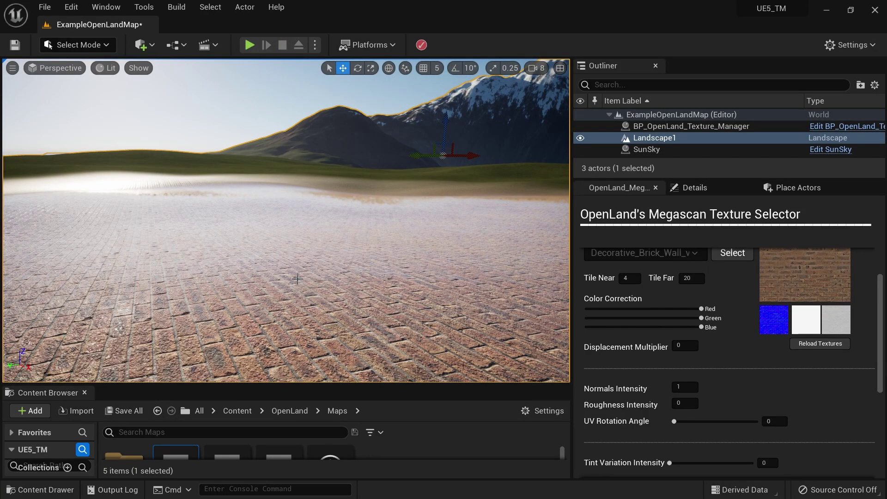
- Set Normals Intensity to 0 and run the character across the ground in play mode
{"action": "left_click", "coordinate": [691, 391]}
{"action": "type", "text": "0"}
{"action": "key", "text": "Return"}
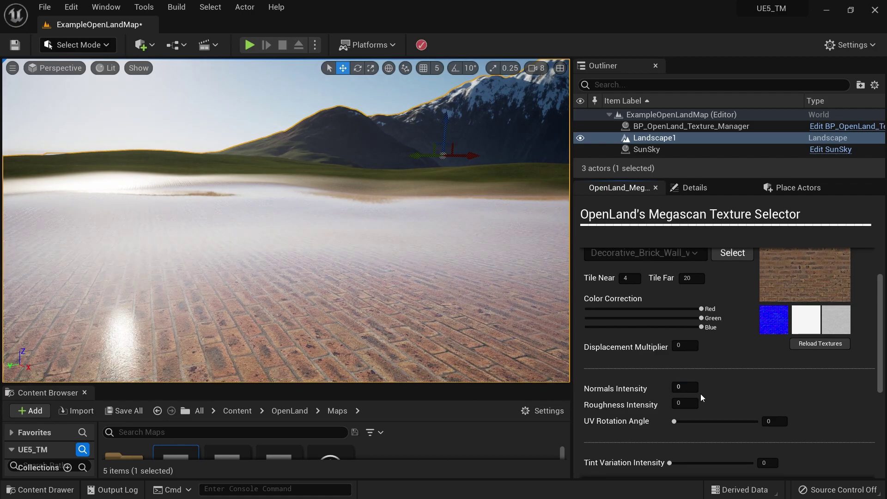
{"action": "key", "text": "alt+p"}
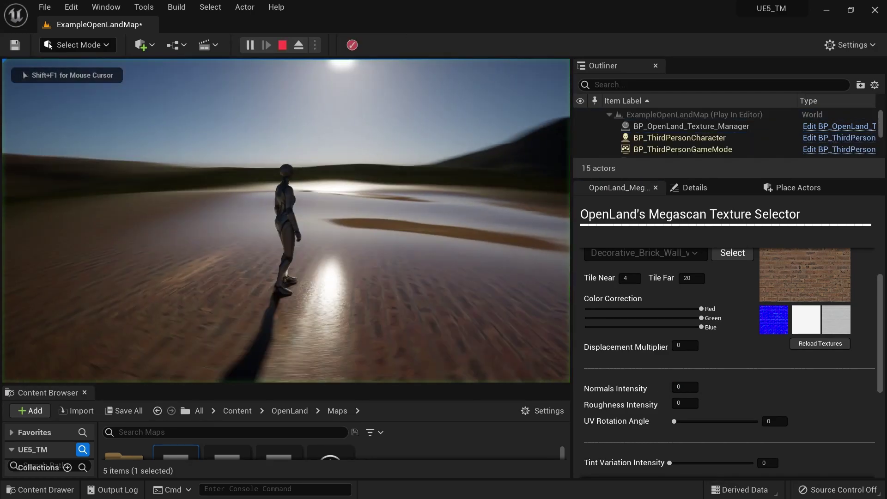
{"action": "key", "text": "w"}
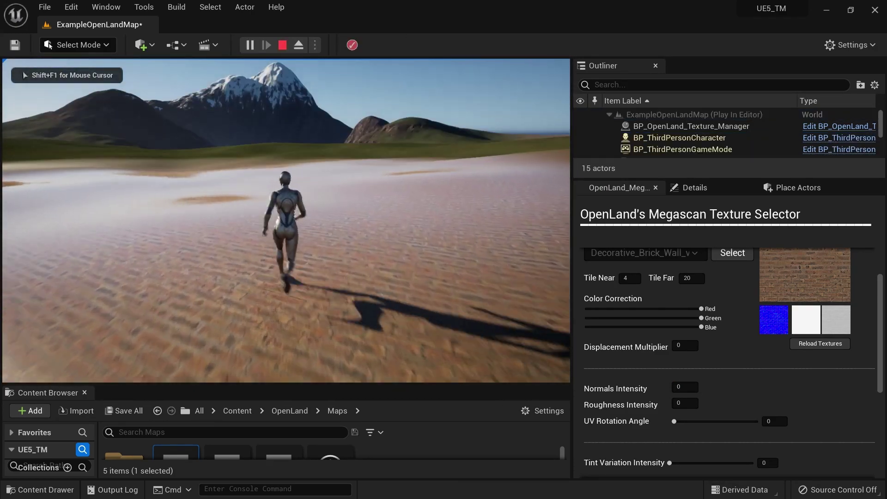
{"action": "key", "text": "Escape"}
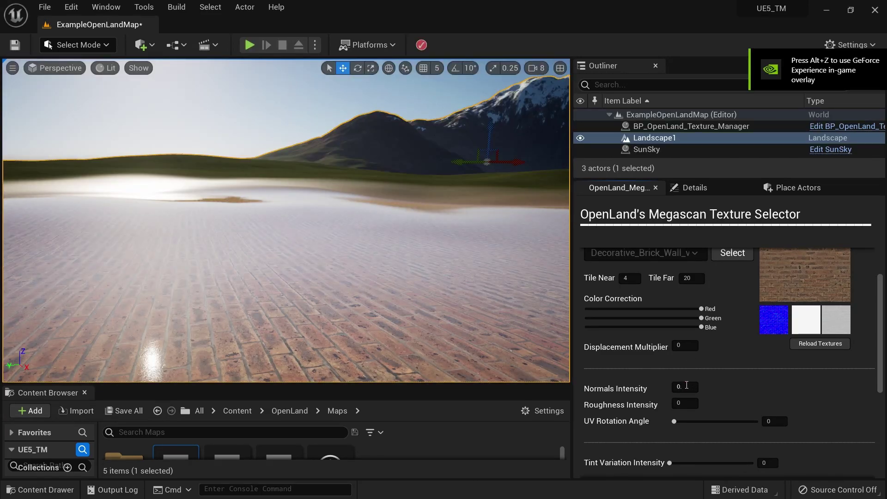
- Set Normals Intensity to 0.2 and check the brick surface in play mode and up close in the viewport
{"action": "type", "text": ".2"}
{"action": "key", "text": "Return"}
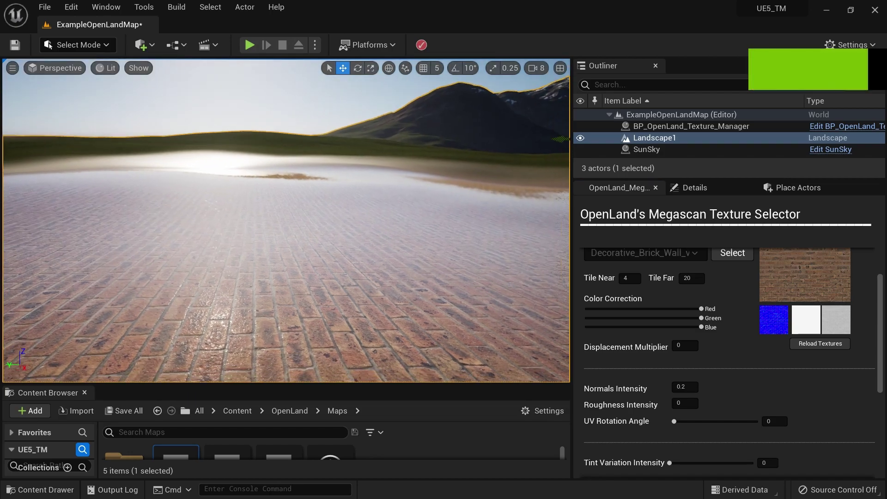
{"action": "key", "text": "alt+p"}
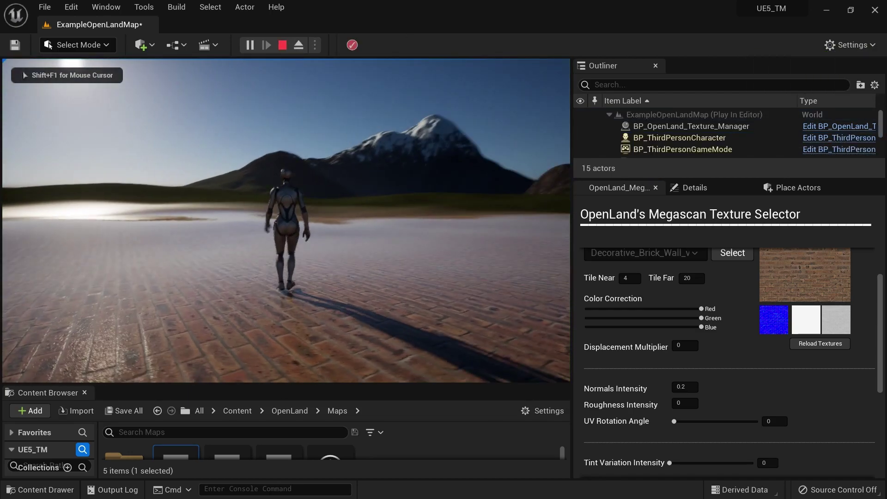
{"action": "key", "text": "s"}
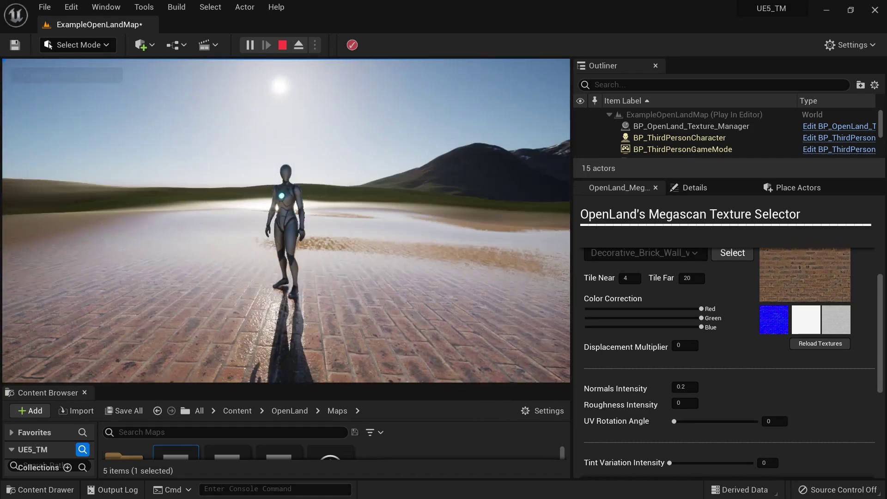
{"action": "key", "text": "Escape"}
{"action": "key", "text": "s"}
{"action": "right_click_drag", "start_coordinate": [287, 199], "coordinate": [286, 231]}
{"action": "key", "text": "w"}
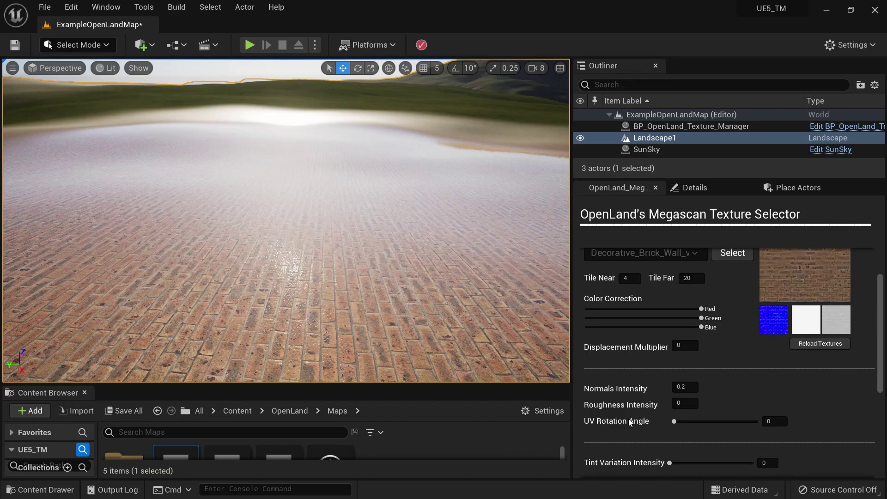
- Rotate the brick texture by setting the UV Rotation Angle to about 43.8
{"action": "mouse_move", "coordinate": [678, 420]}
{"action": "left_mouse_down"}
{"action": "mouse_move", "coordinate": [697, 418]}
{"action": "mouse_move", "coordinate": [674, 420]}
{"action": "mouse_move", "coordinate": [698, 420]}
{"action": "mouse_move", "coordinate": [684, 421]}
{"action": "left_mouse_up"}
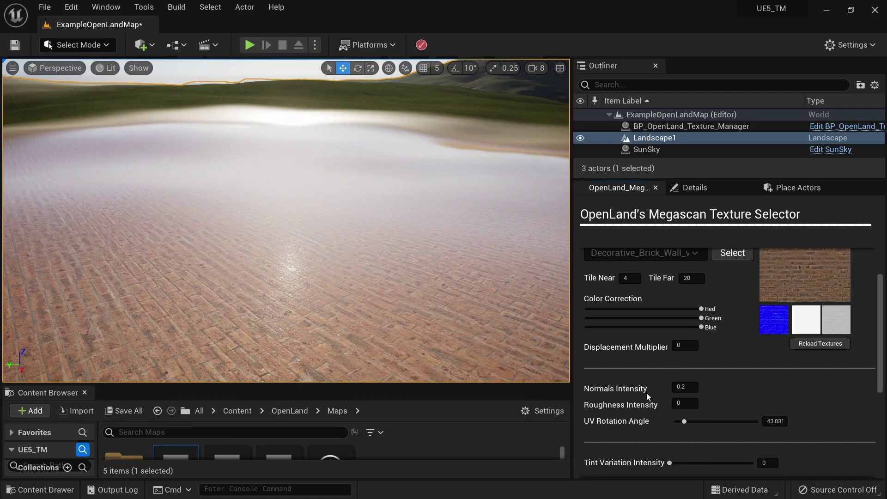
{"action": "mouse_move", "coordinate": [370, 277]}
{"action": "right_mouse_down"}
{"action": "mouse_move", "coordinate": [368, 231]}
{"action": "mouse_move", "coordinate": [360, 273]}
{"action": "right_mouse_up"}
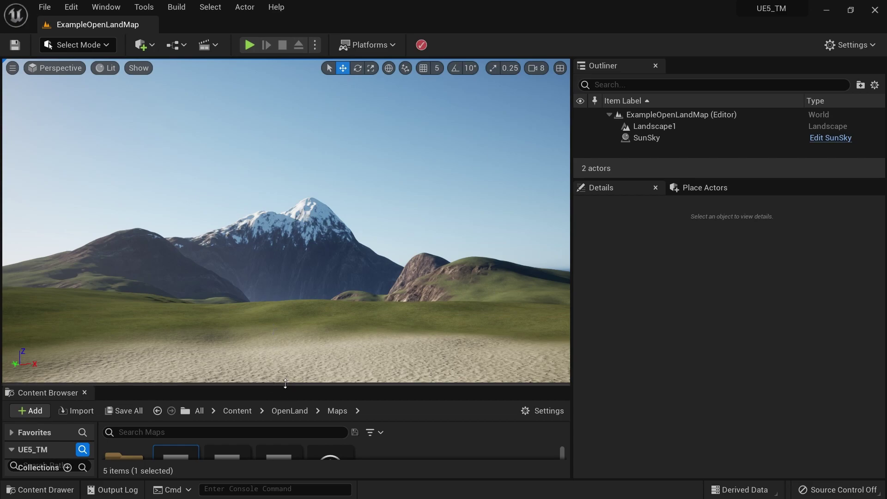
{"action": "left_click_drag", "start_coordinate": [277, 385], "coordinate": [278, 298]}
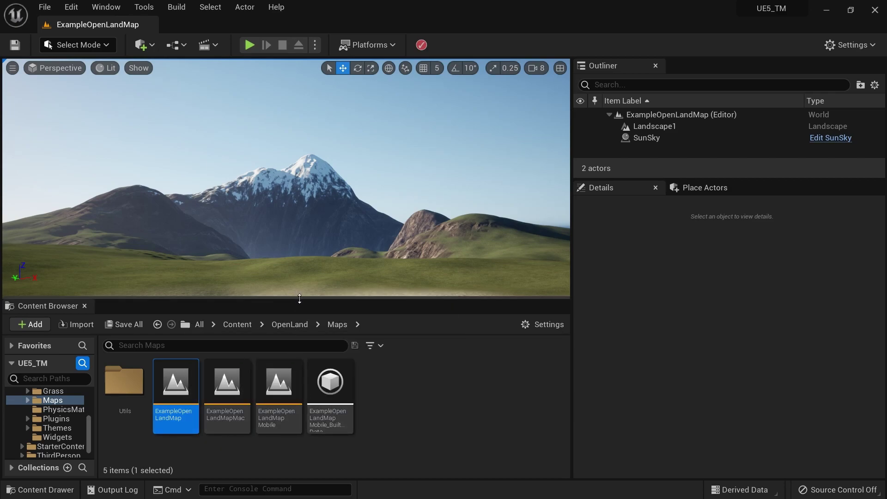
{"action": "left_click_drag", "start_coordinate": [299, 298], "coordinate": [298, 381]}
{"action": "right_click_drag", "start_coordinate": [272, 282], "coordinate": [272, 353]}
{"action": "right_click_drag", "start_coordinate": [337, 291], "coordinate": [337, 245]}
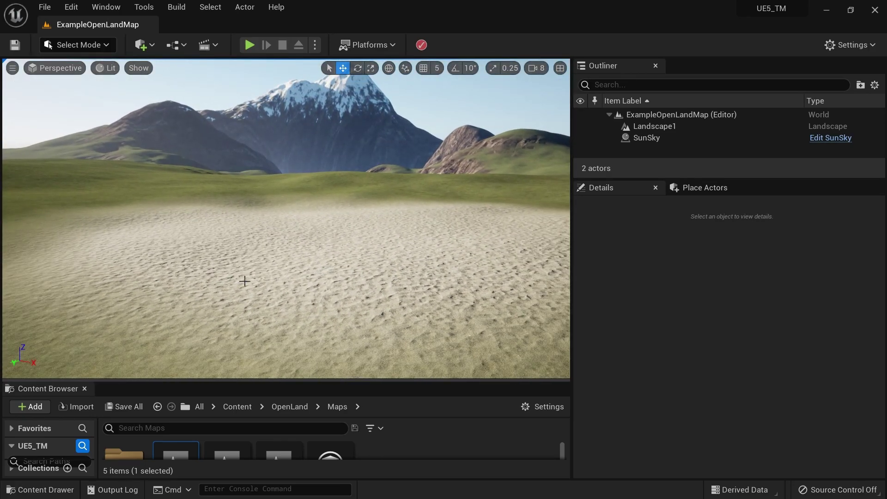
{"action": "right_click_drag", "start_coordinate": [242, 279], "coordinate": [241, 259]}
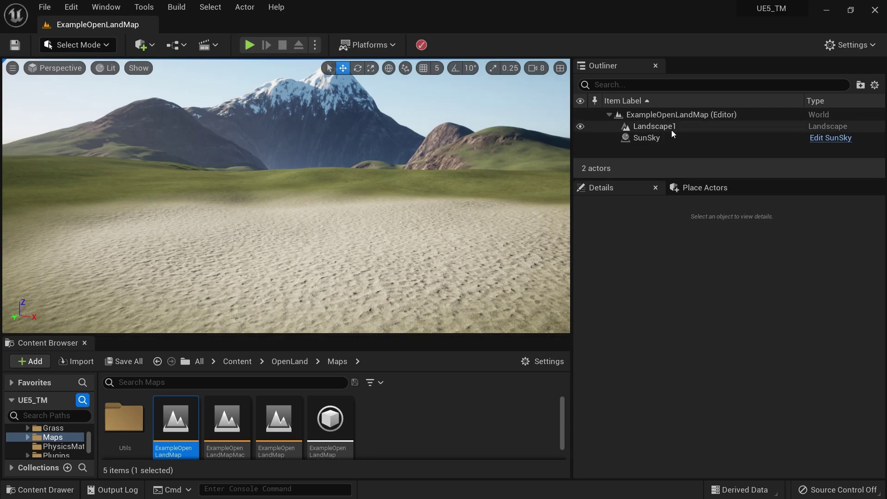
- Find the Use Dynamic Material Instance property of Landscape1 by searching "use dy" and enable it
{"action": "left_click", "coordinate": [670, 129]}
{"action": "left_click", "coordinate": [628, 269]}
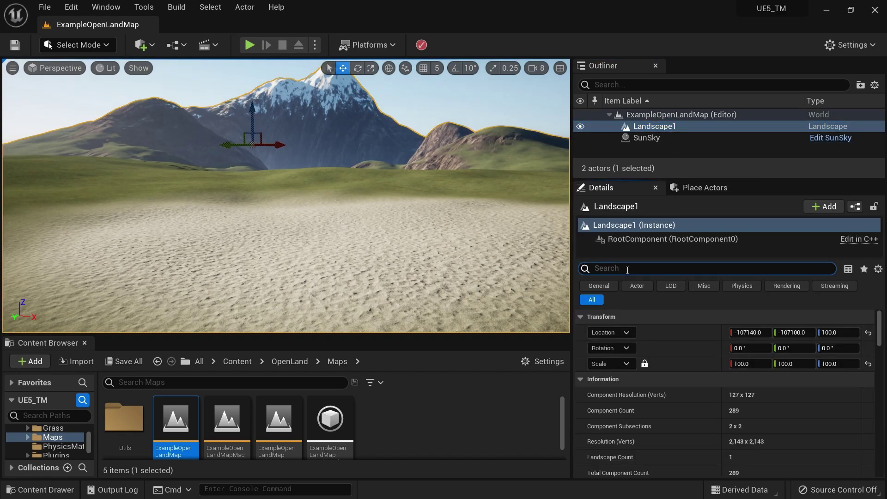
{"action": "type", "text": "use dy"}
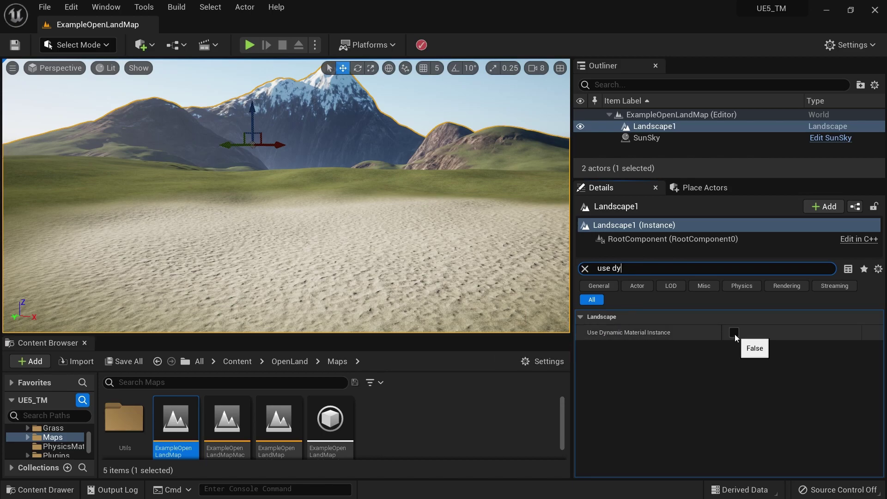
{"action": "left_click", "coordinate": [734, 333]}
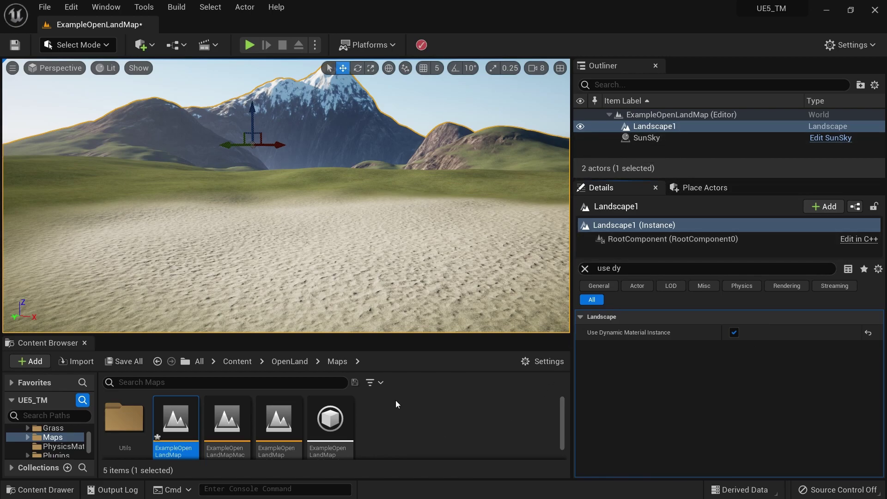
- Run the OpenLand Megascan texture selector as an editor utility widget from the OpenLand Widgets folder
{"action": "left_click", "coordinate": [290, 363]}
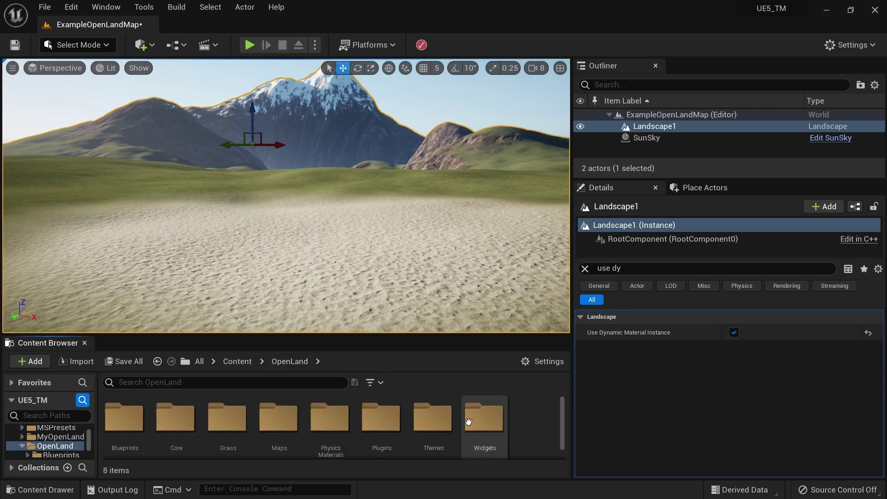
{"action": "double_click", "coordinate": [487, 418]}
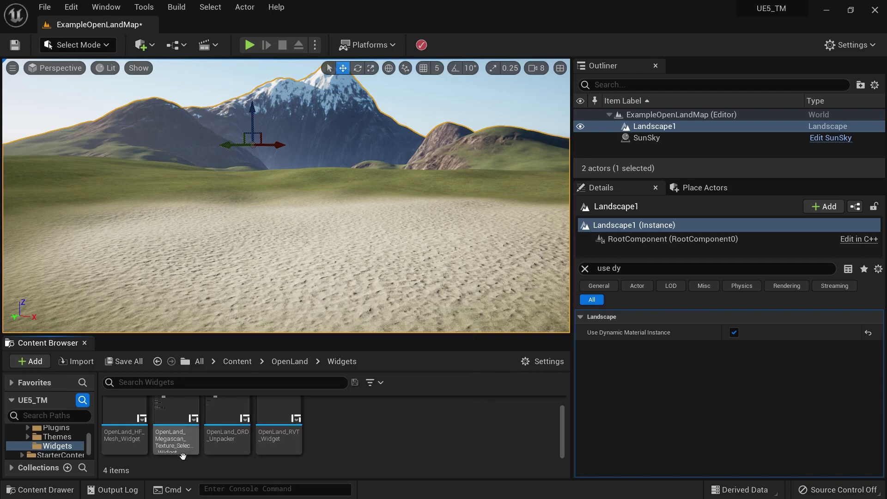
{"action": "right_click", "coordinate": [178, 436]}
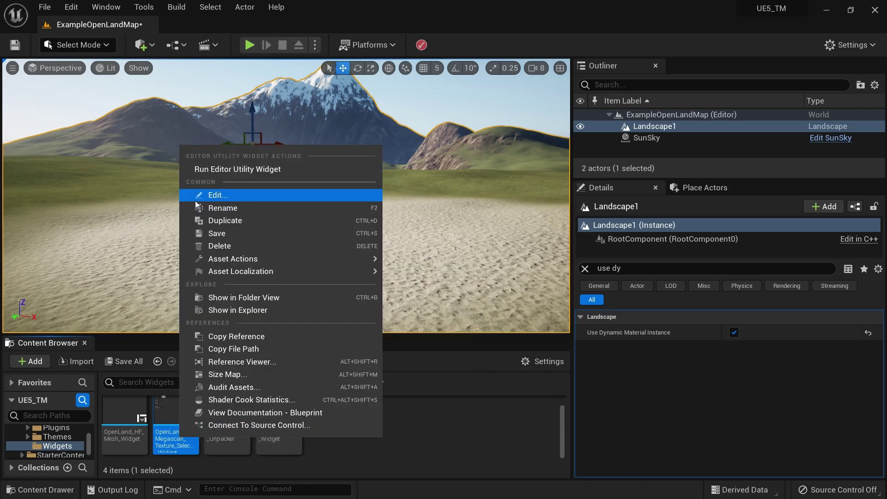
{"action": "left_click", "coordinate": [232, 170]}
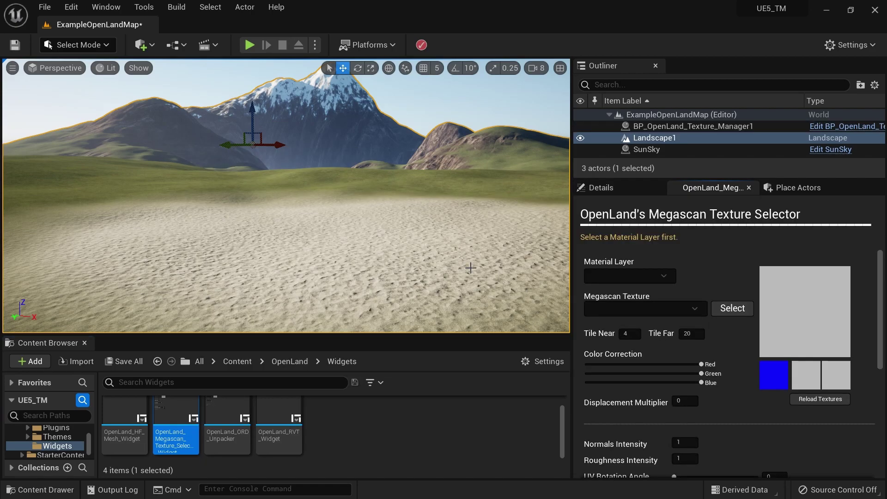
- Assign the Decorative_Brick_Wall_vhjmeaf Megascan texture to the Sand material layer
{"action": "left_click", "coordinate": [653, 280]}
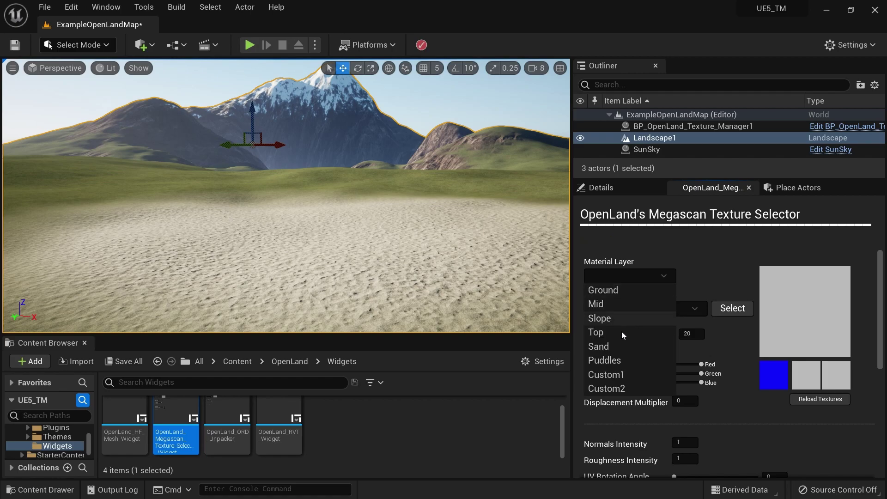
{"action": "left_click", "coordinate": [609, 349]}
{"action": "left_click", "coordinate": [648, 308]}
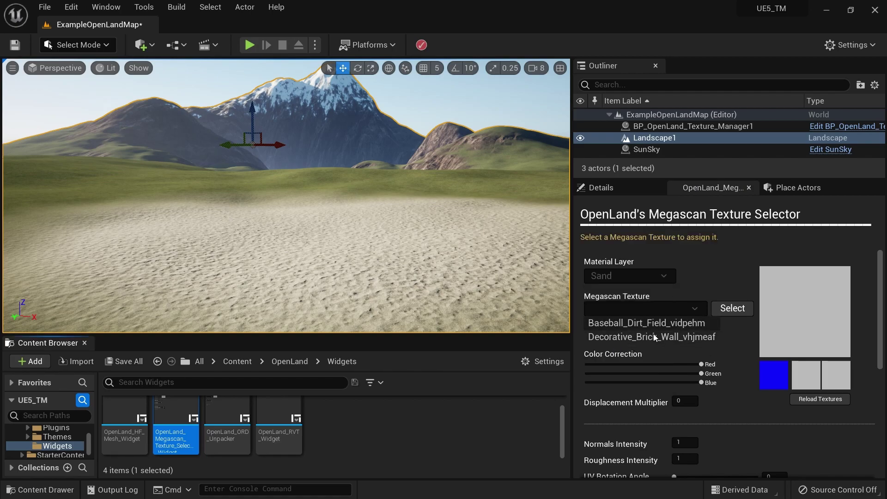
{"action": "left_click", "coordinate": [619, 338]}
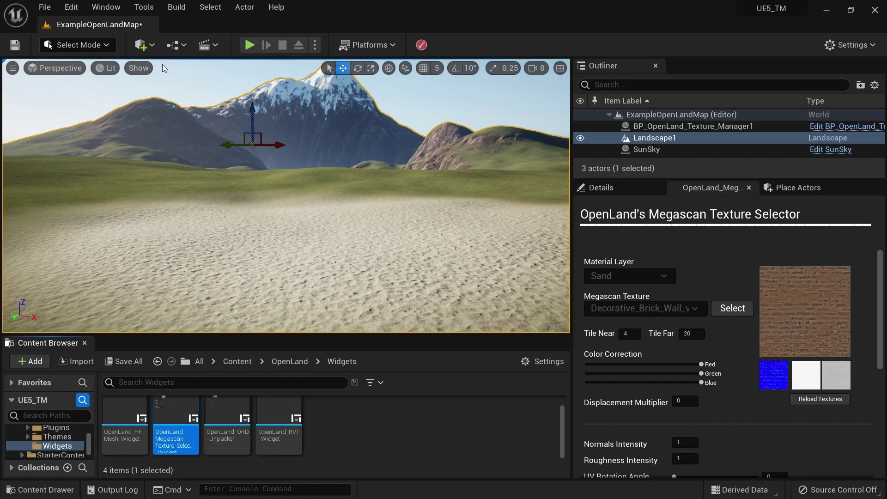
{"action": "left_click", "coordinate": [140, 46]}
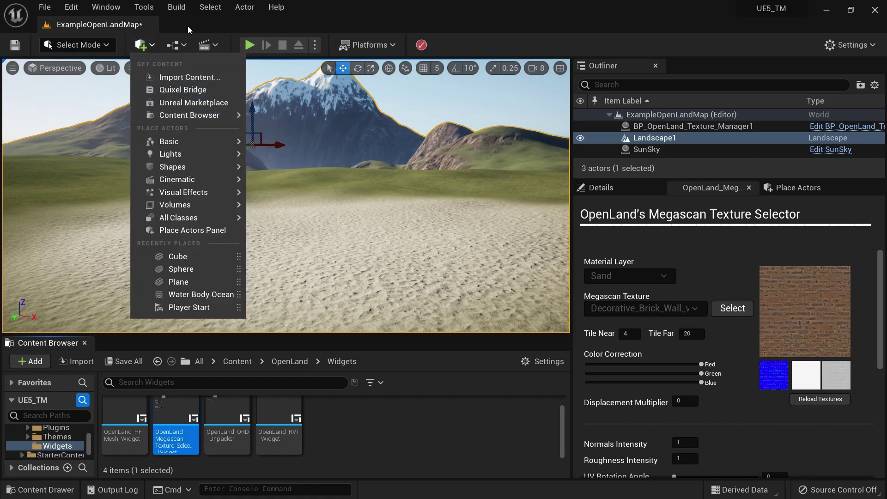
{"action": "left_click", "coordinate": [731, 271]}
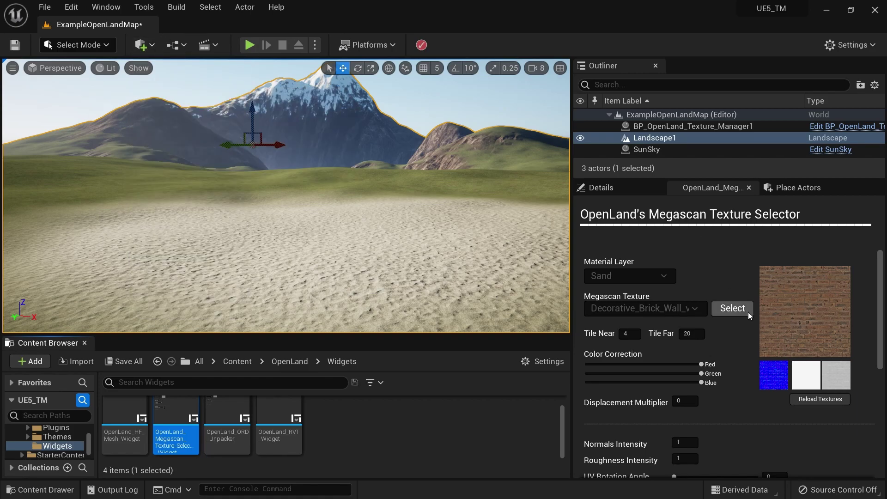
{"action": "left_click", "coordinate": [737, 314]}
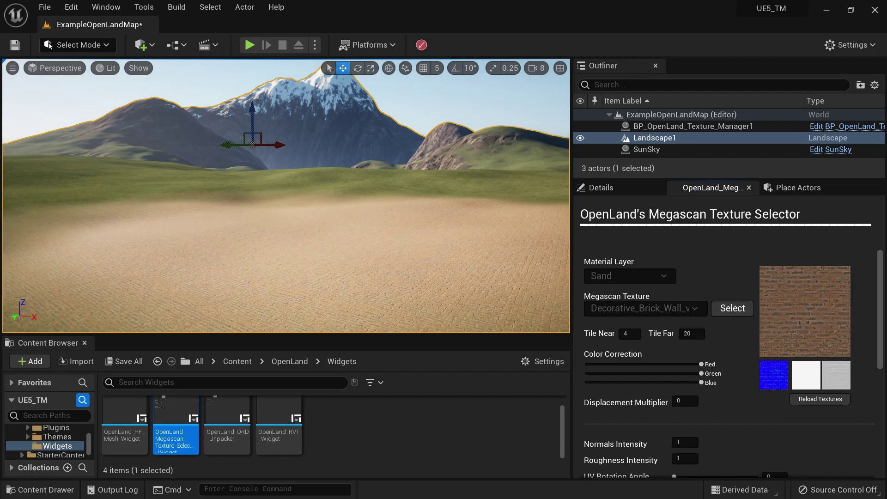
- Set the Sand layer's Normals Intensity to 3 and inspect the brick ground in the viewport
{"action": "right_click_drag", "start_coordinate": [351, 199], "coordinate": [282, 218]}
{"action": "right_click_drag", "start_coordinate": [413, 236], "coordinate": [407, 272]}
{"action": "scroll", "coordinate": [413, 236], "scroll_direction": "up", "scroll_amount": 6}
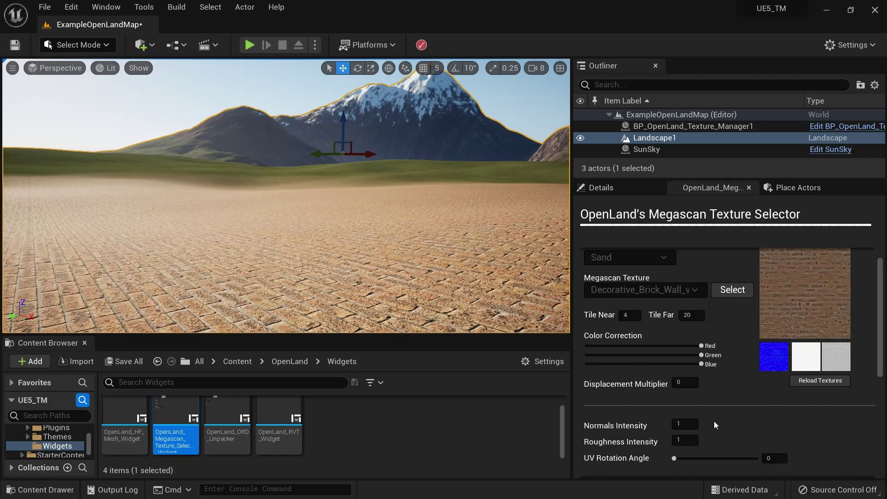
{"action": "scroll", "coordinate": [373, 230], "scroll_direction": "down", "scroll_amount": 3}
{"action": "scroll", "coordinate": [673, 430], "scroll_direction": "up", "scroll_amount": 1}
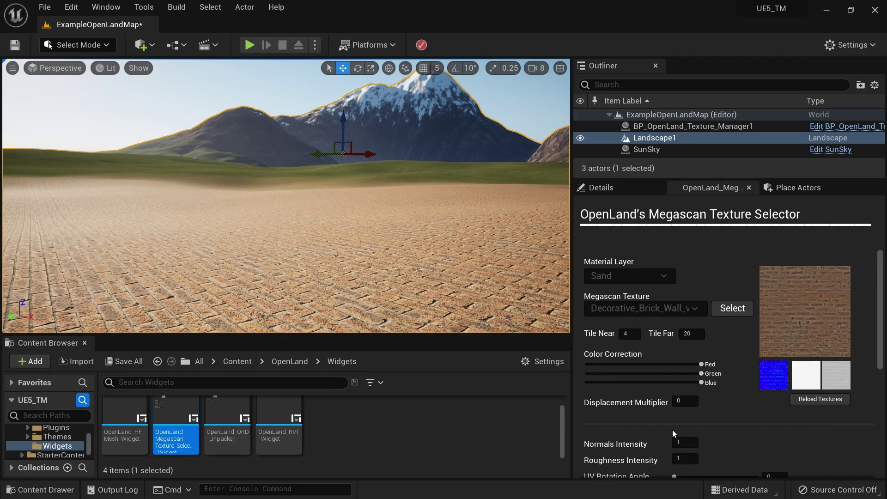
{"action": "scroll", "coordinate": [652, 381], "scroll_direction": "down", "scroll_amount": 1}
{"action": "left_click", "coordinate": [684, 406]}
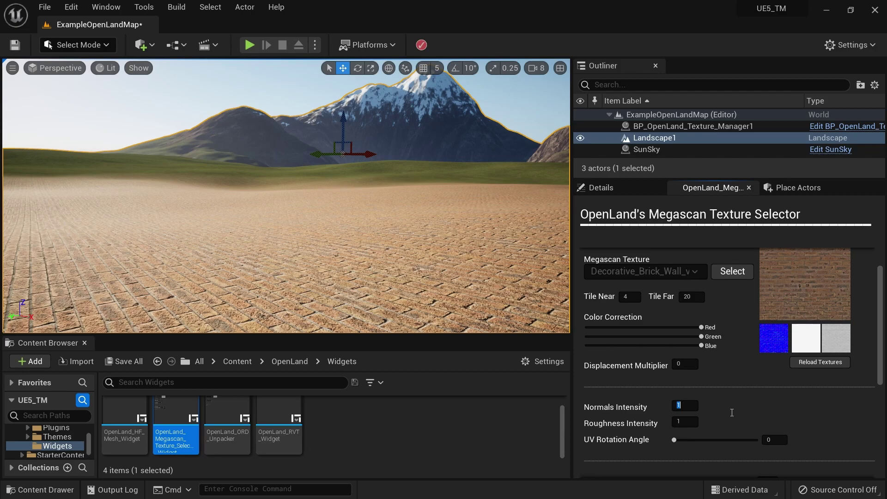
{"action": "type", "text": "3"}
{"action": "key", "text": "Return"}
{"action": "right_click_drag", "start_coordinate": [369, 208], "coordinate": [333, 252]}
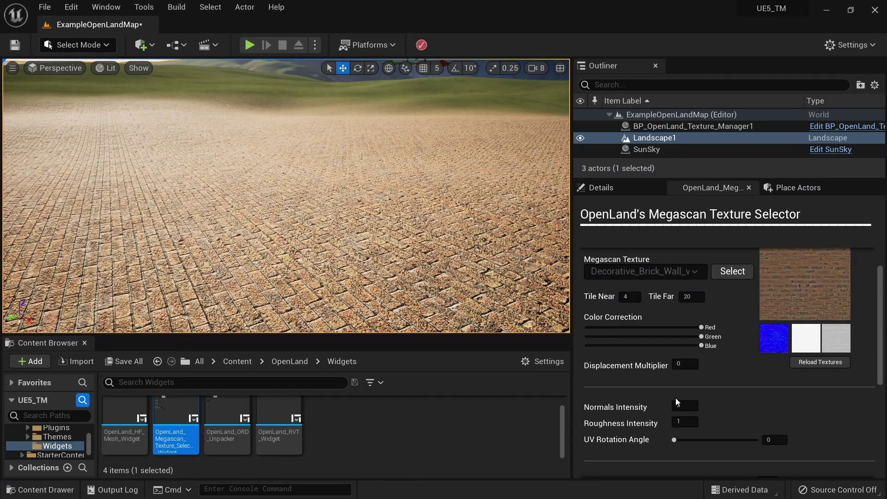
- Lower the Normals Intensity to 2 and look over the brick relief from another angle
{"action": "double_click", "coordinate": [681, 406]}
{"action": "type", "text": "2"}
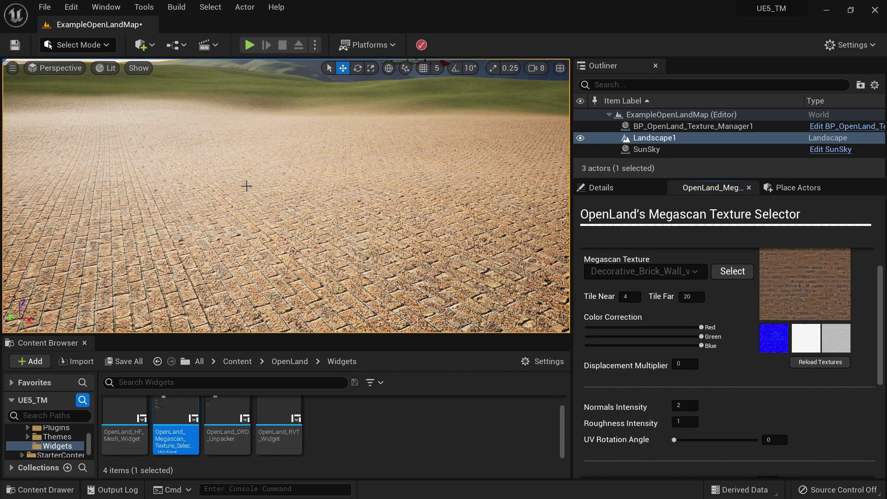
{"action": "right_click_drag", "start_coordinate": [246, 185], "coordinate": [273, 181]}
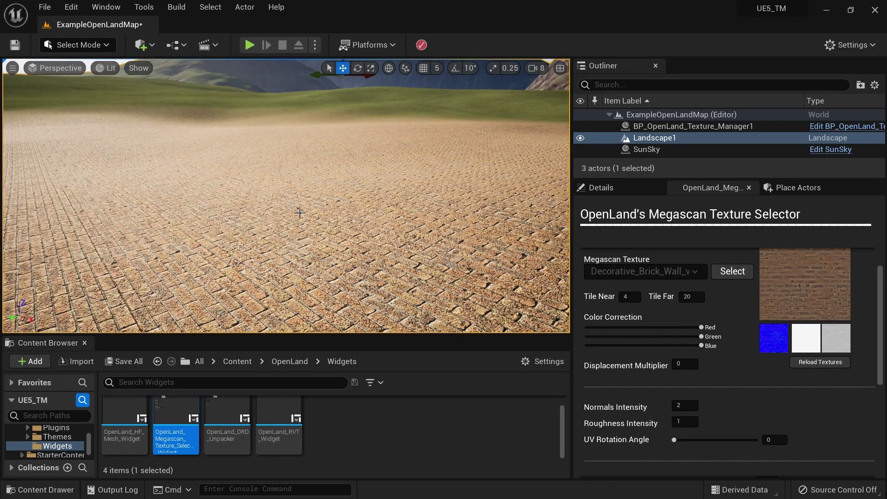
{"action": "right_click_drag", "start_coordinate": [301, 212], "coordinate": [301, 240]}
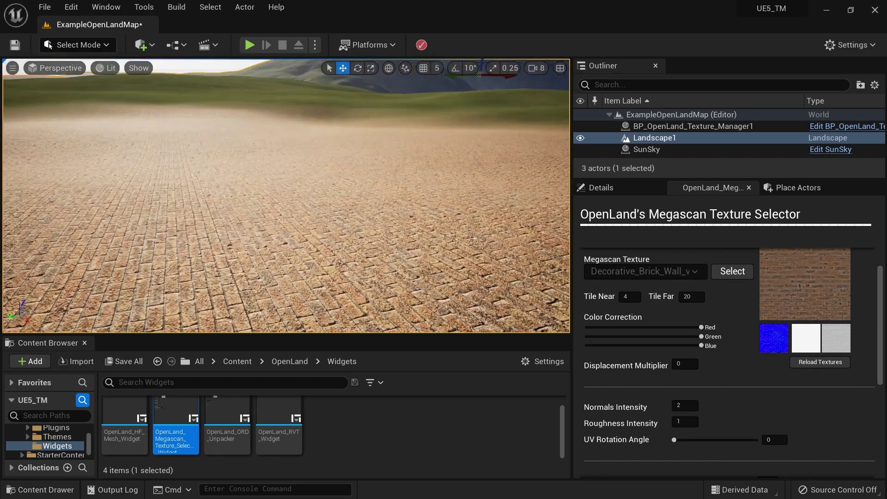
- Return the Normals Intensity of the brick texture to 1
{"action": "double_click", "coordinate": [689, 409]}
{"action": "type", "text": "1"}
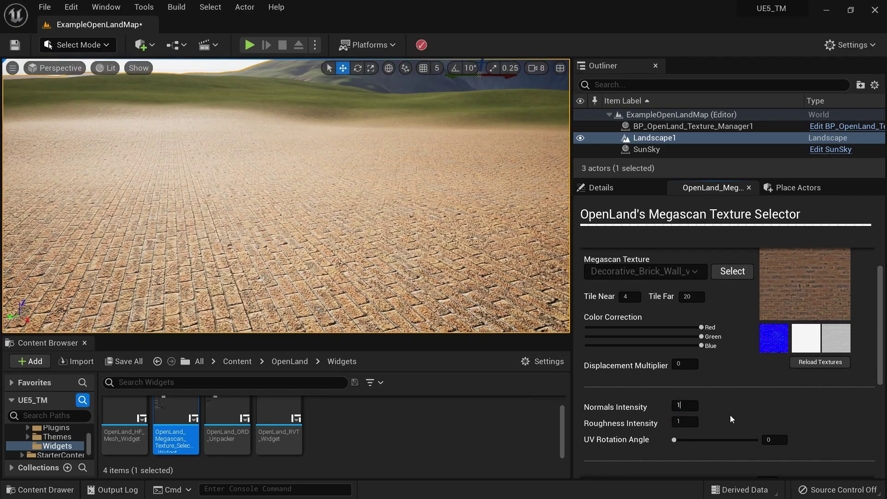
{"action": "left_click", "coordinate": [731, 415]}
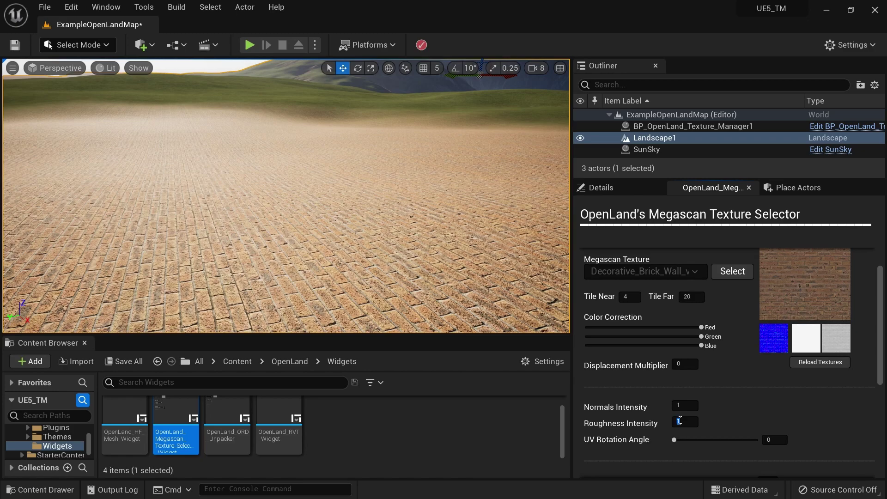
- Set the Roughness Intensity to 0 and check the brick ground's reflections in the viewport and in play mode
{"action": "type", "text": "0"}
{"action": "right_click_drag", "start_coordinate": [305, 271], "coordinate": [466, 210]}
{"action": "key", "text": "w"}
{"action": "right_click_drag", "start_coordinate": [305, 248], "coordinate": [246, 257]}
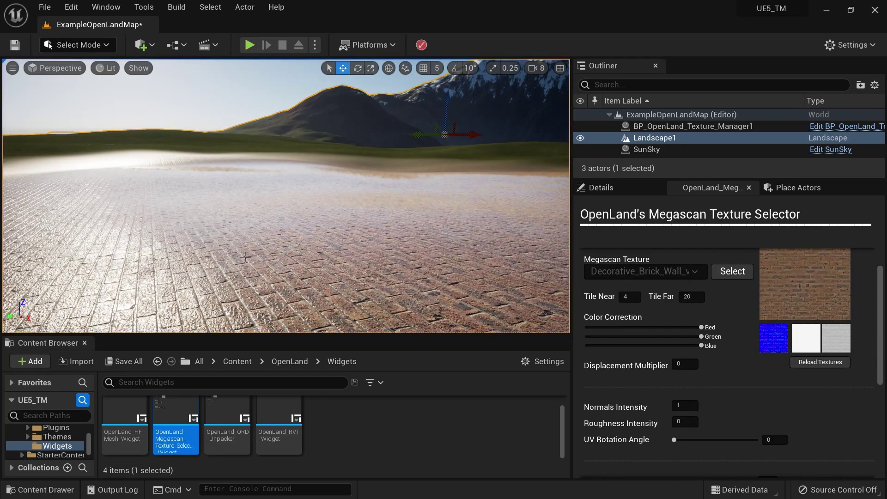
{"action": "key", "text": "alt+p"}
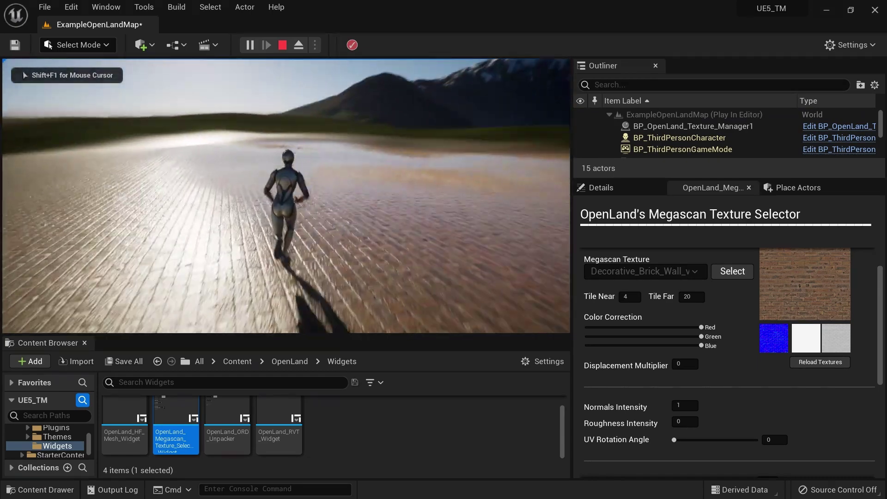
{"action": "key", "text": "Escape"}
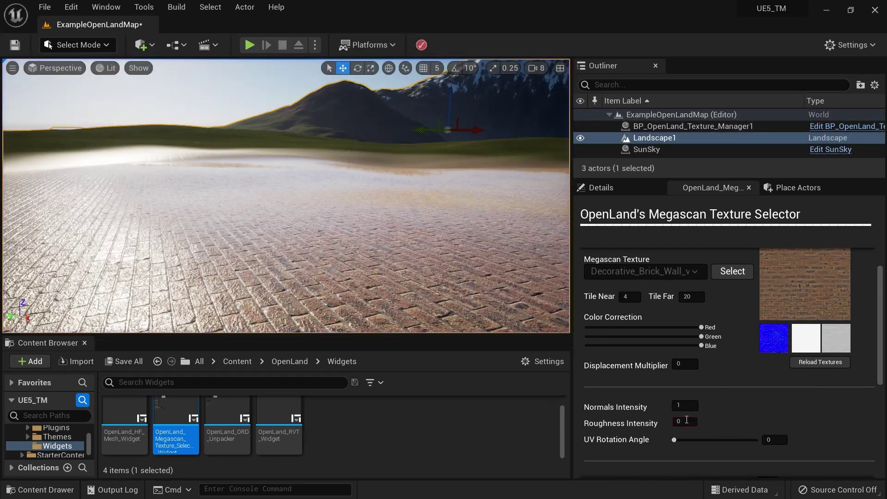
- Set the Normals Intensity to 0 and check the brick ground in play mode
{"action": "left_click", "coordinate": [690, 406]}
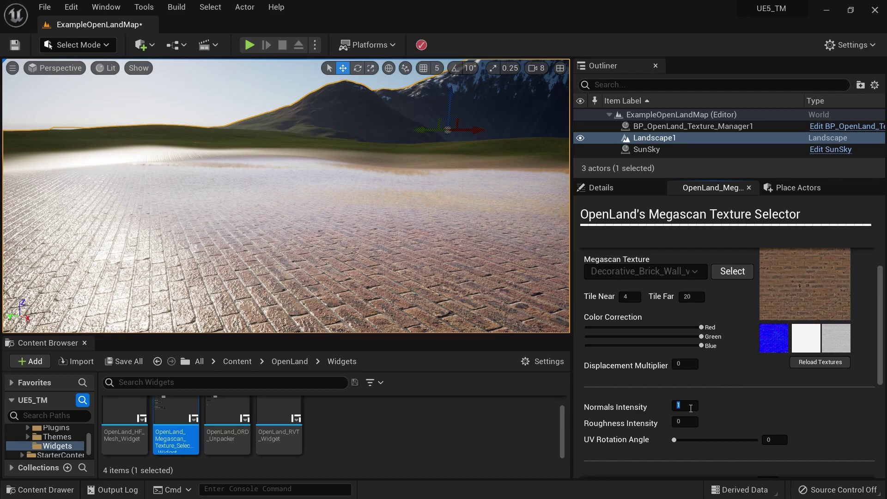
{"action": "type", "text": "0"}
{"action": "key", "text": "Return"}
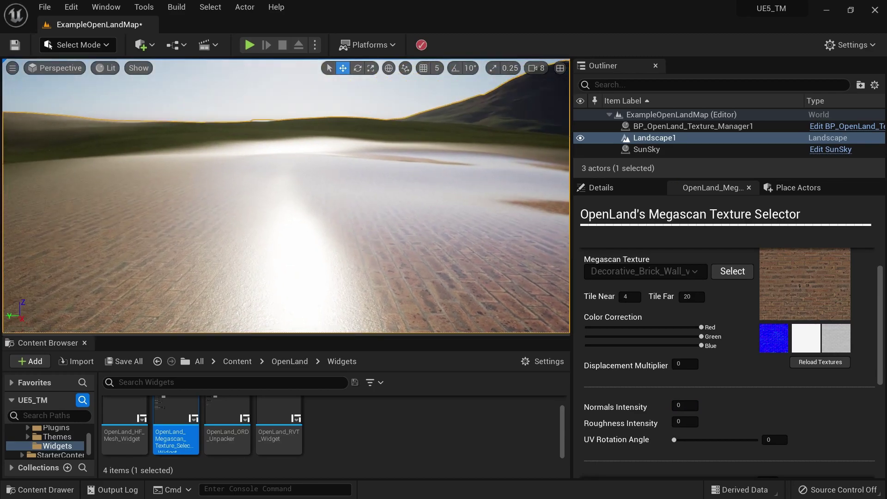
{"action": "key", "text": "alt+p"}
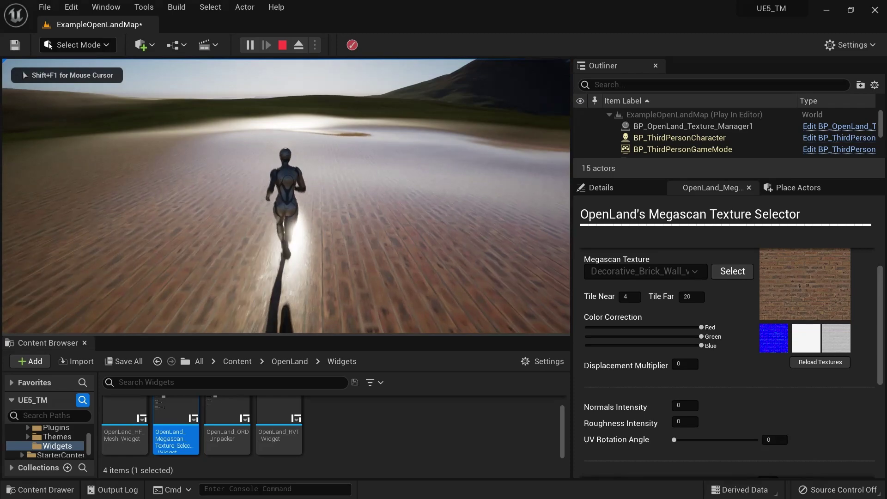
{"action": "key", "text": "Escape"}
- Set the Normals Intensity to 0.4 and test the brick ground in play mode
{"action": "left_click", "coordinate": [687, 405]}
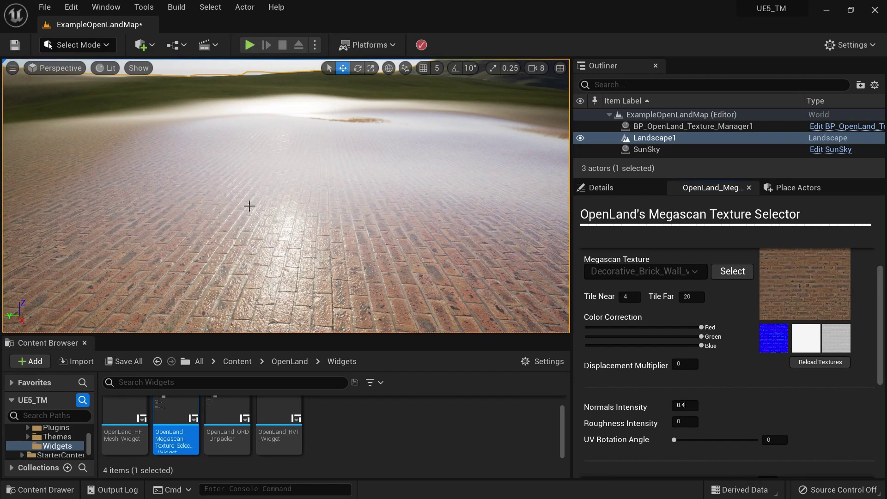
{"action": "type", "text": ".4"}
{"action": "key", "text": "alt+p"}
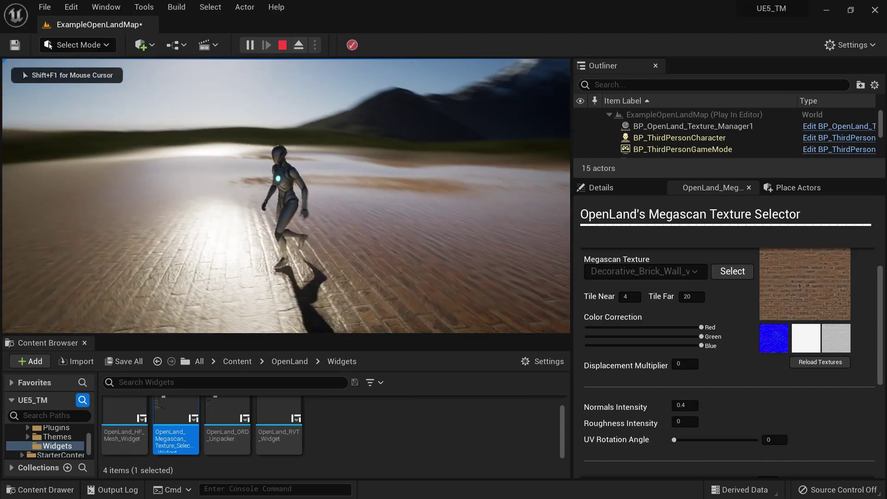
{"action": "key", "text": "Escape"}
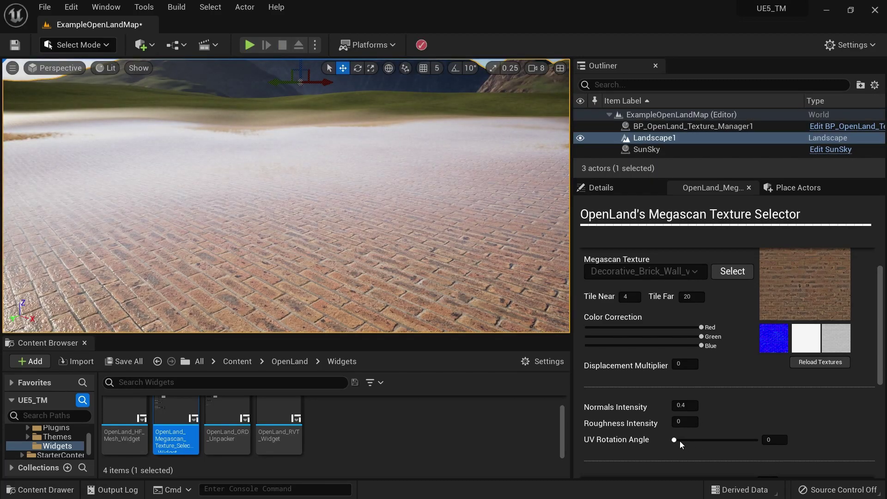
- Rotate the brick texture to a UV Rotation Angle of about 217 and inspect the ground in the viewport
{"action": "left_click_drag", "start_coordinate": [675, 440], "coordinate": [725, 443]}
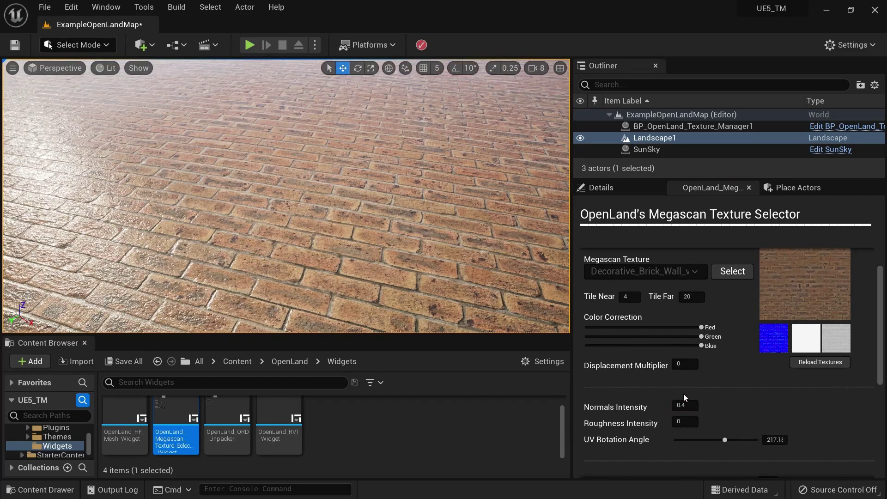
{"action": "right_click_drag", "start_coordinate": [253, 178], "coordinate": [215, 178]}
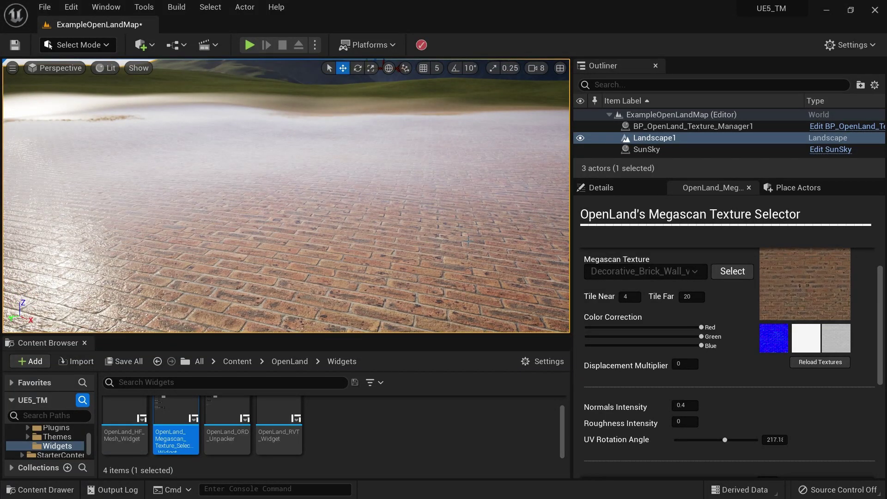
{"action": "right_click_drag", "start_coordinate": [396, 181], "coordinate": [461, 222]}
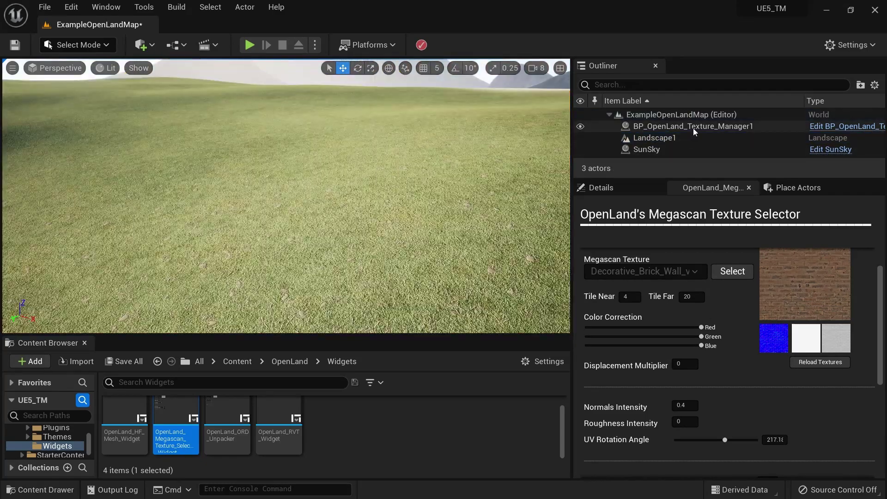
- Open the material instance assigned as Landscape1's Landscape Material
{"action": "left_click", "coordinate": [683, 139]}
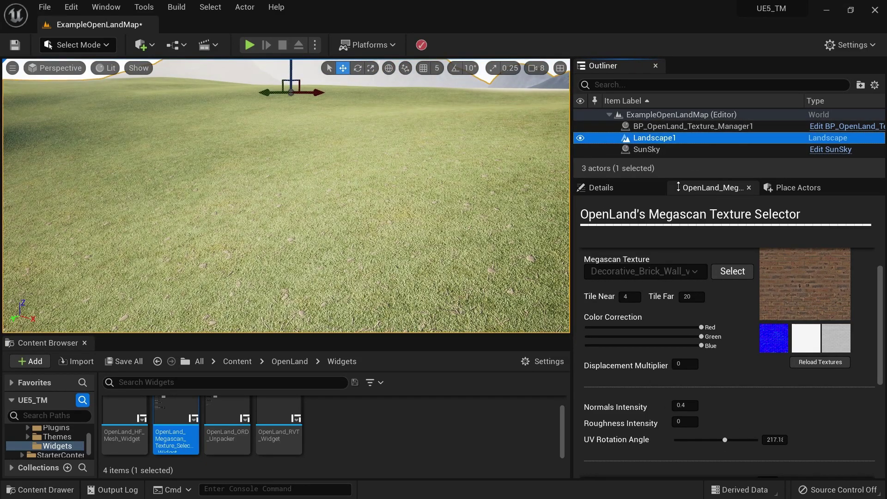
{"action": "left_click", "coordinate": [600, 188]}
{"action": "left_click", "coordinate": [584, 269]}
{"action": "scroll", "coordinate": [659, 382], "scroll_direction": "down", "scroll_amount": 10}
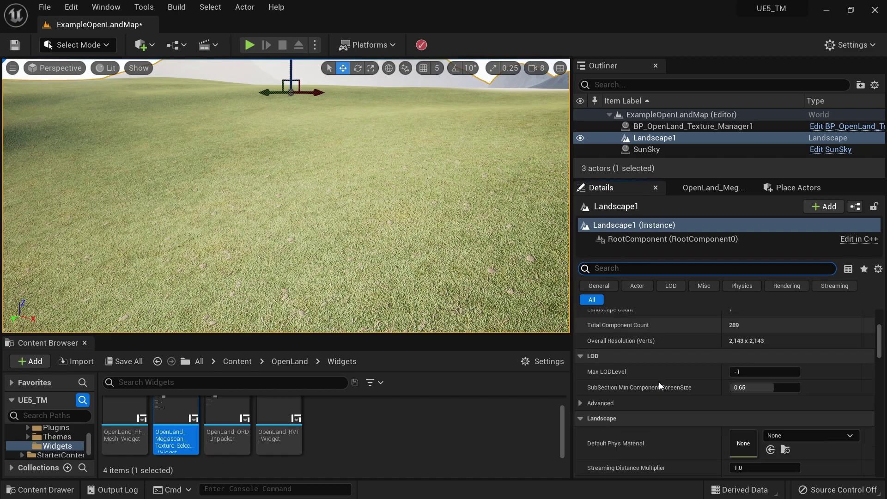
{"action": "double_click", "coordinate": [744, 401]}
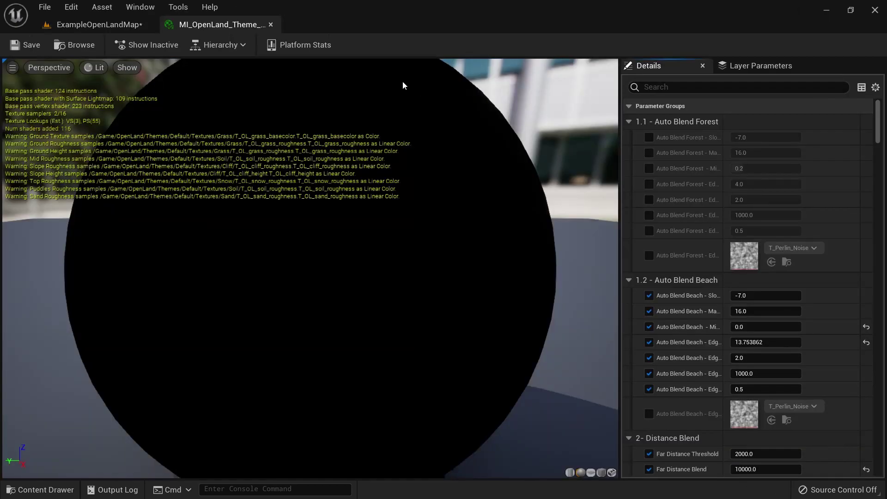
- Place the material instance window beside the level editor, filter its parameters by "ground" and widen the parameter name column
{"action": "double_click", "coordinate": [687, 15]}
{"action": "left_click", "coordinate": [691, 88]}
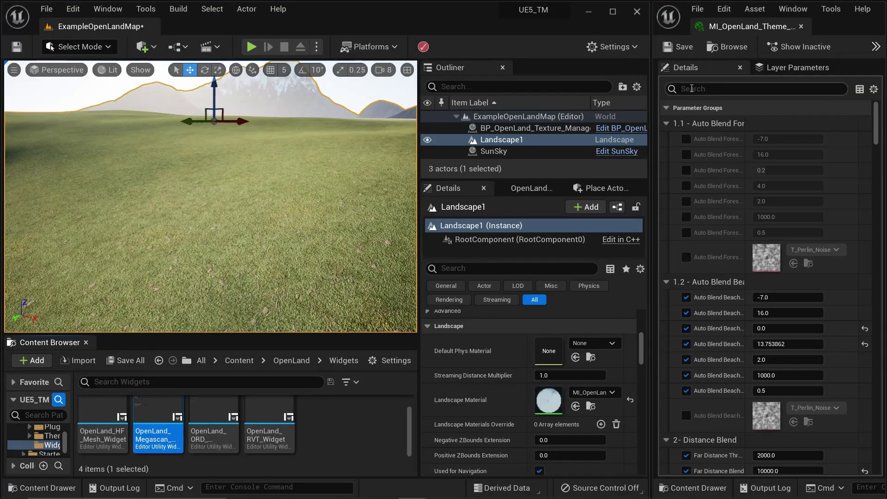
{"action": "type", "text": "ground"}
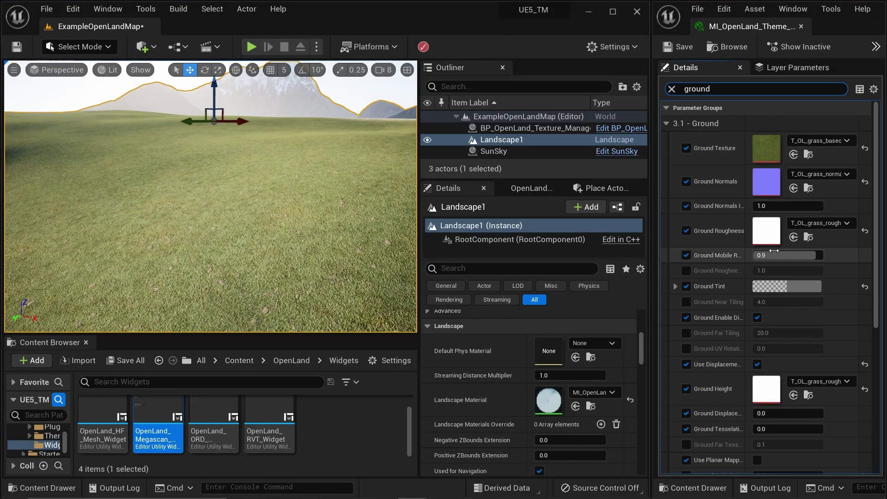
{"action": "left_click_drag", "start_coordinate": [745, 203], "coordinate": [771, 202]}
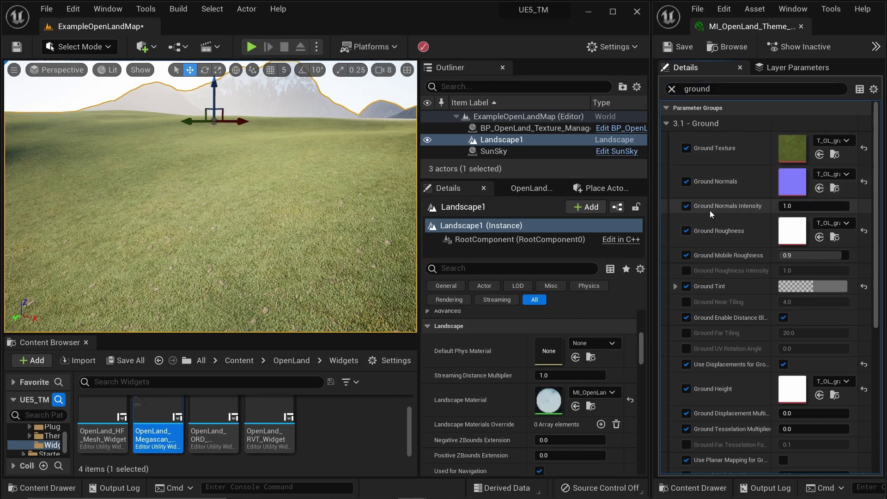
- Set the Ground Normals Intensity parameter to 3.0 and check the grass in the viewport
{"action": "left_click", "coordinate": [809, 207]}
{"action": "type", "text": "3"}
{"action": "key", "text": "Return"}
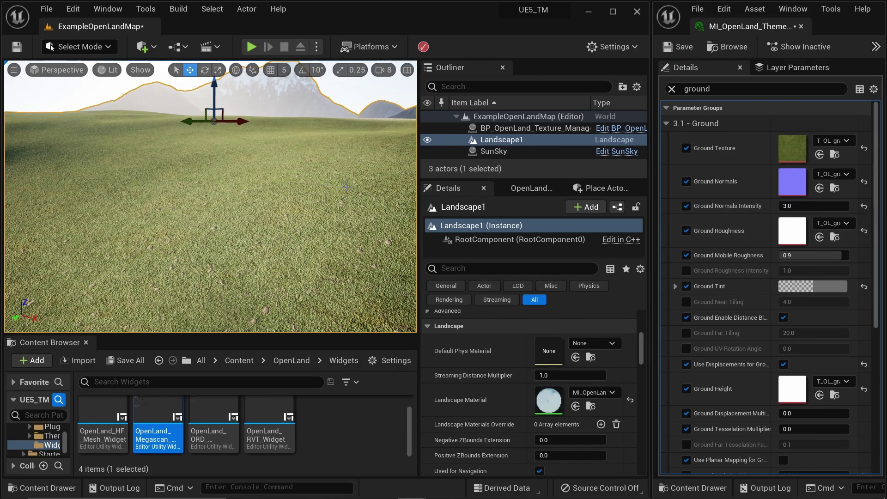
{"action": "right_click_drag", "start_coordinate": [347, 187], "coordinate": [371, 179]}
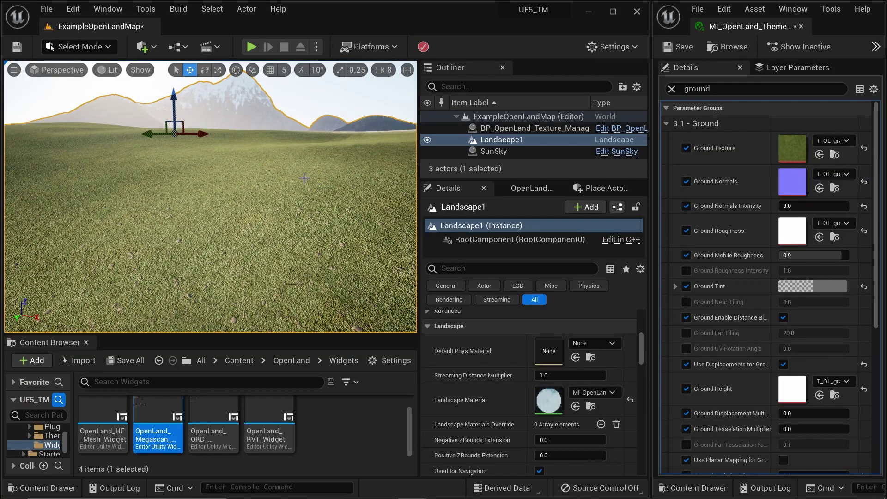
- Set the Ground Normals Intensity parameter to 1.0
{"action": "mouse_move", "coordinate": [304, 179]}
{"action": "right_mouse_down"}
{"action": "mouse_move", "coordinate": [308, 210]}
{"action": "mouse_move", "coordinate": [311, 166]}
{"action": "right_mouse_up"}
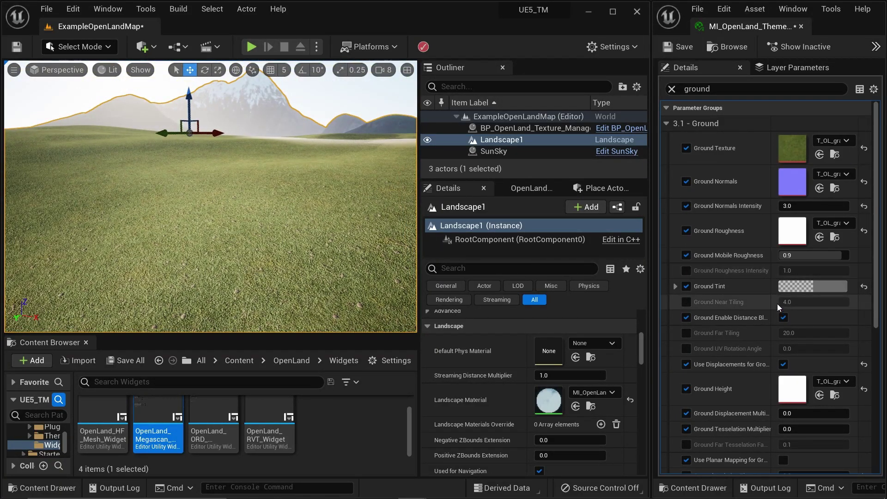
{"action": "left_click", "coordinate": [795, 206]}
{"action": "type", "text": "1"}
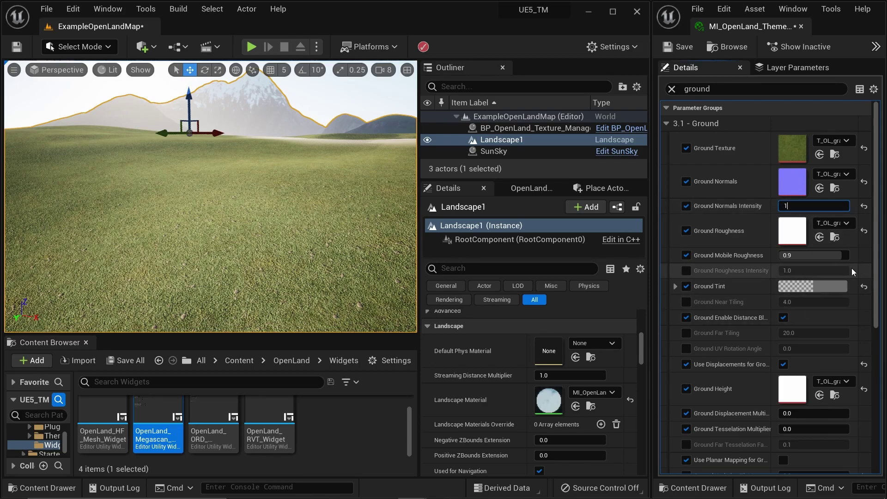
{"action": "key", "text": "Return"}
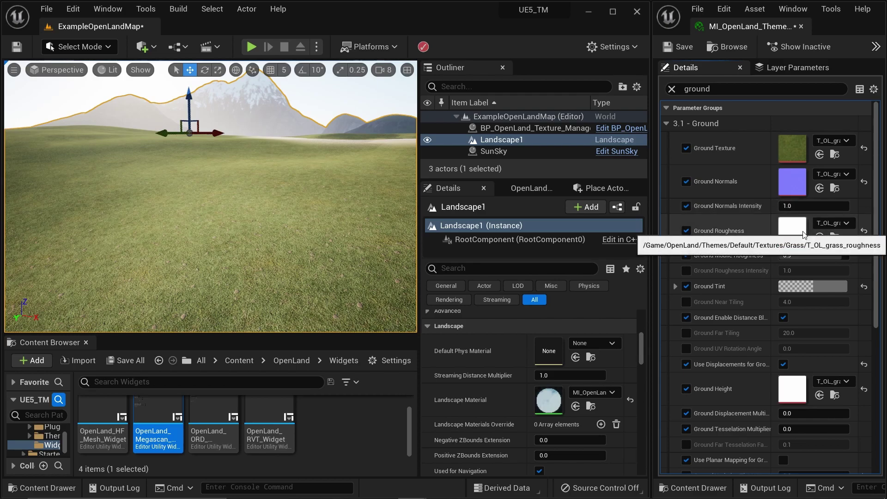
- Enable the Ground Roughness Intensity override at 0.0 and play the level briefly to check the ground's shine
{"action": "left_click", "coordinate": [687, 270]}
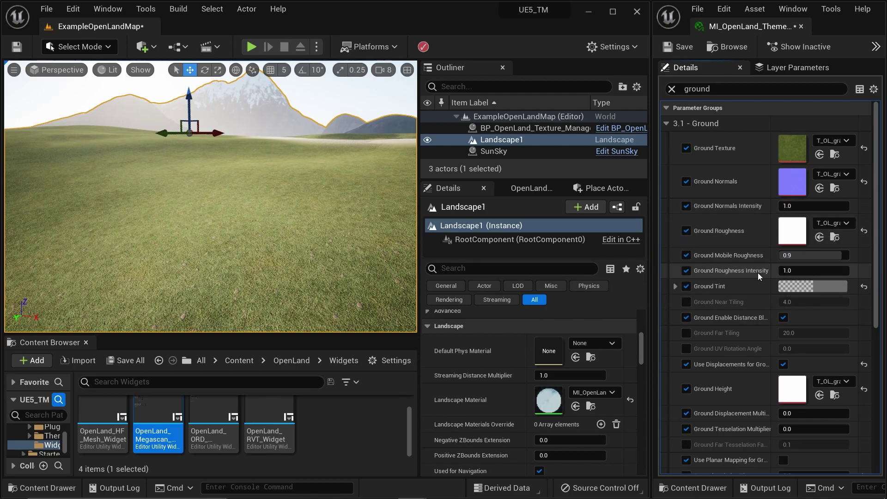
{"action": "left_click", "coordinate": [802, 271]}
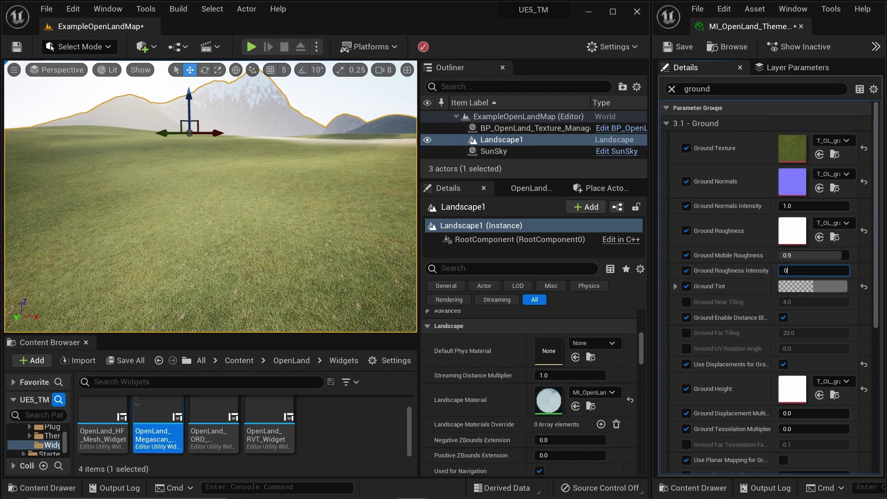
{"action": "left_click", "coordinate": [296, 162]}
{"action": "right_click_drag", "start_coordinate": [297, 162], "coordinate": [314, 157]}
{"action": "key", "text": "alt+p"}
{"action": "key", "text": "w"}
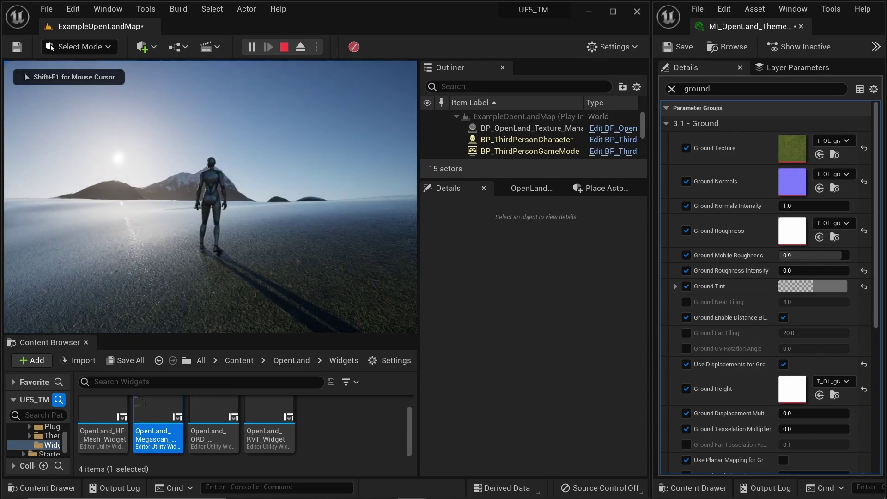
{"action": "key", "text": "Escape"}
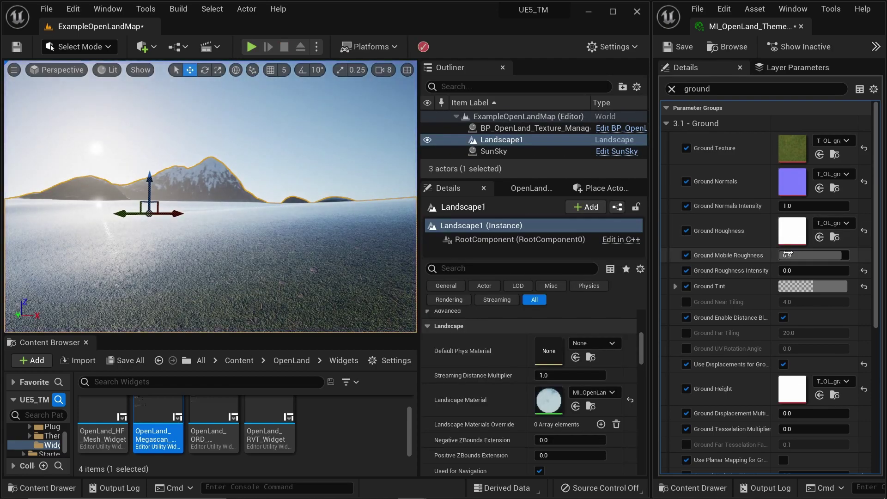
- Set Ground Normals Intensity to 0.0 and play the level briefly to check how the flattened ground reflects light
{"action": "left_click", "coordinate": [793, 208]}
{"action": "type", "text": "0"}
{"action": "key", "text": "Return"}
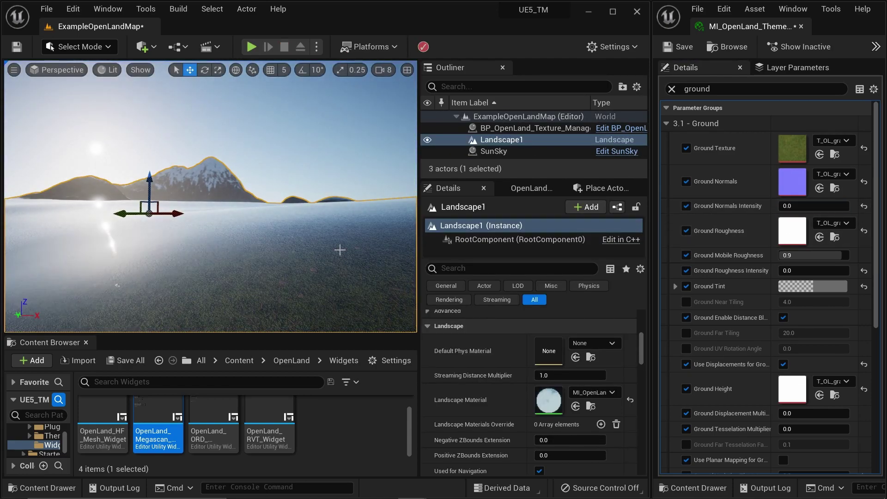
{"action": "key", "text": "alt+p"}
{"action": "left_click", "coordinate": [341, 254]}
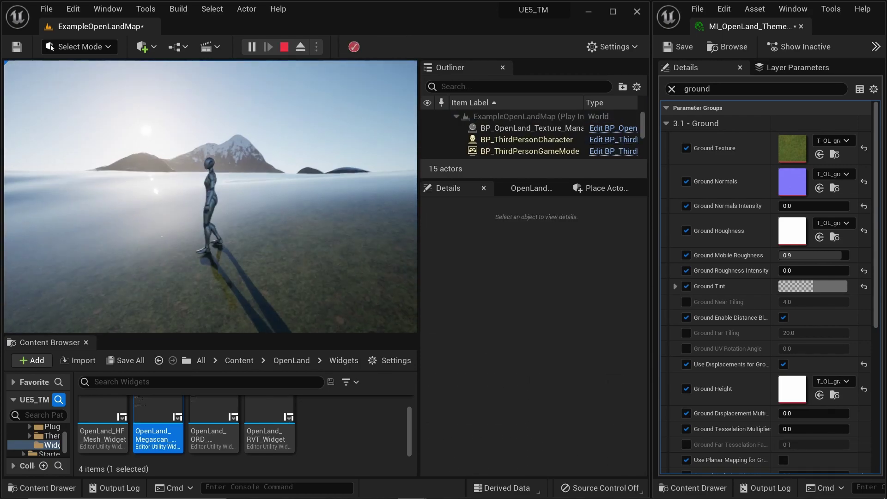
{"action": "key", "text": "w"}
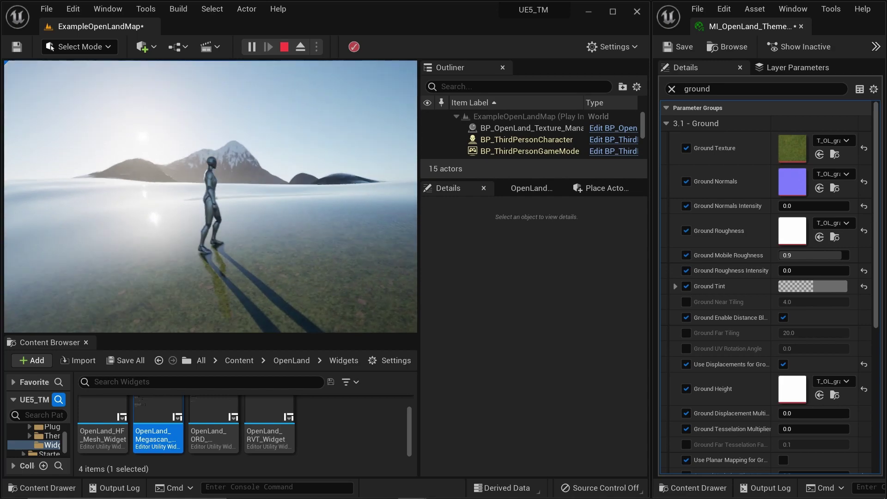
{"action": "key", "text": "Escape"}
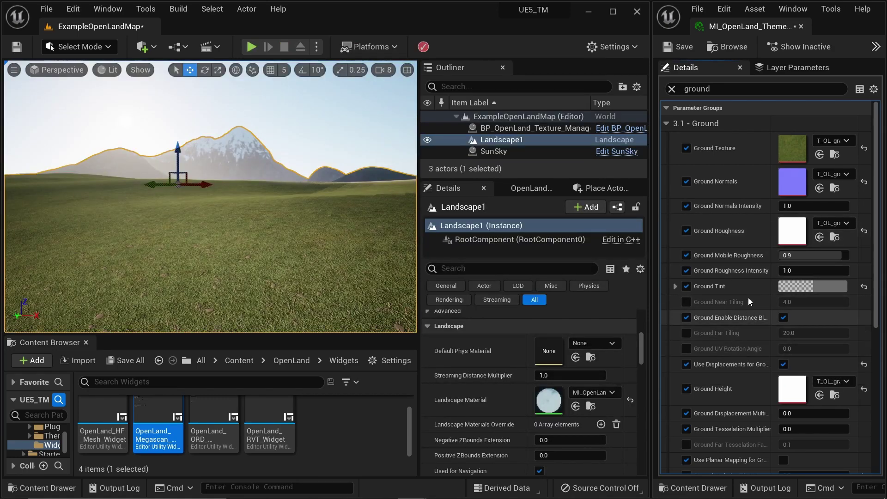
- Enable the Ground UV Rotation Angle override, set it to 90 and inspect the grass up close in the viewport
{"action": "left_click", "coordinate": [686, 350]}
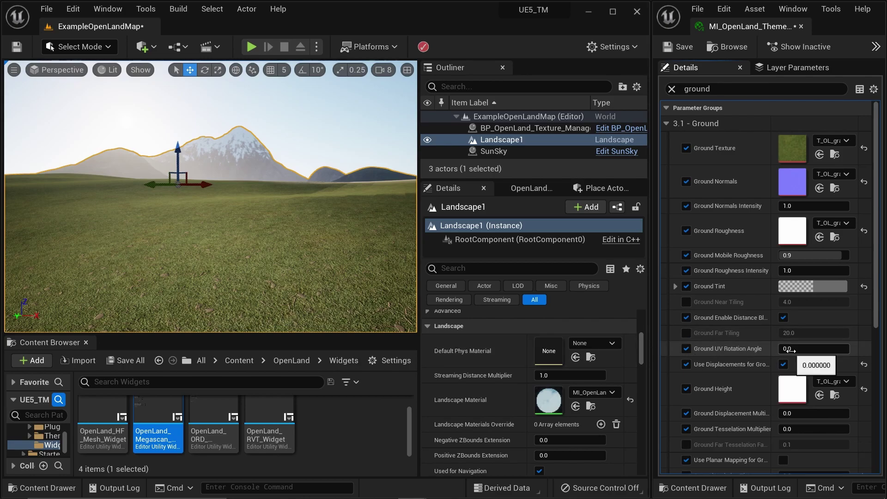
{"action": "left_click", "coordinate": [792, 350]}
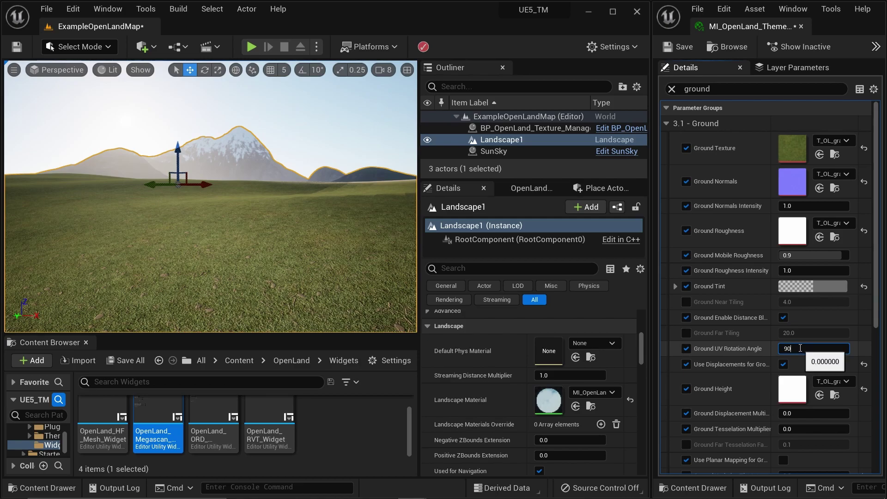
{"action": "type", "text": "90"}
{"action": "key", "text": "Return"}
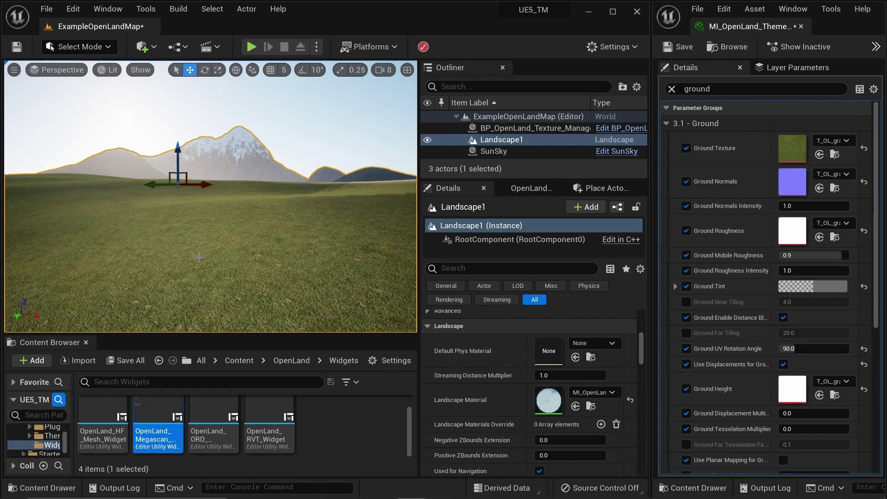
{"action": "mouse_move", "coordinate": [199, 257]}
{"action": "right_mouse_down"}
{"action": "mouse_move", "coordinate": [201, 311]}
{"action": "mouse_move", "coordinate": [199, 242]}
{"action": "right_mouse_up"}
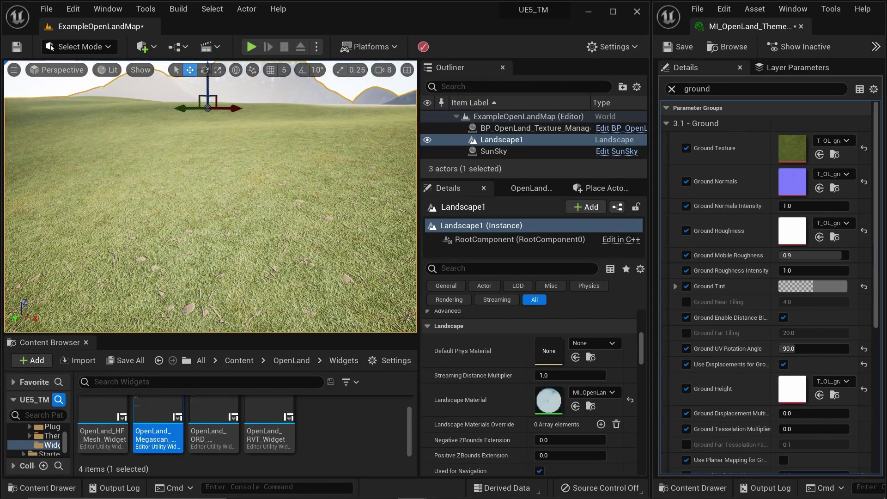
{"action": "right_click_drag", "start_coordinate": [199, 259], "coordinate": [200, 233]}
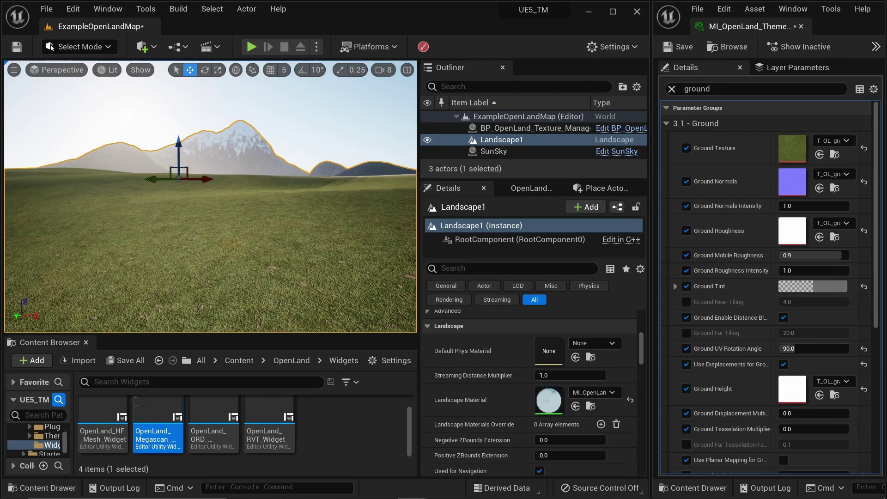